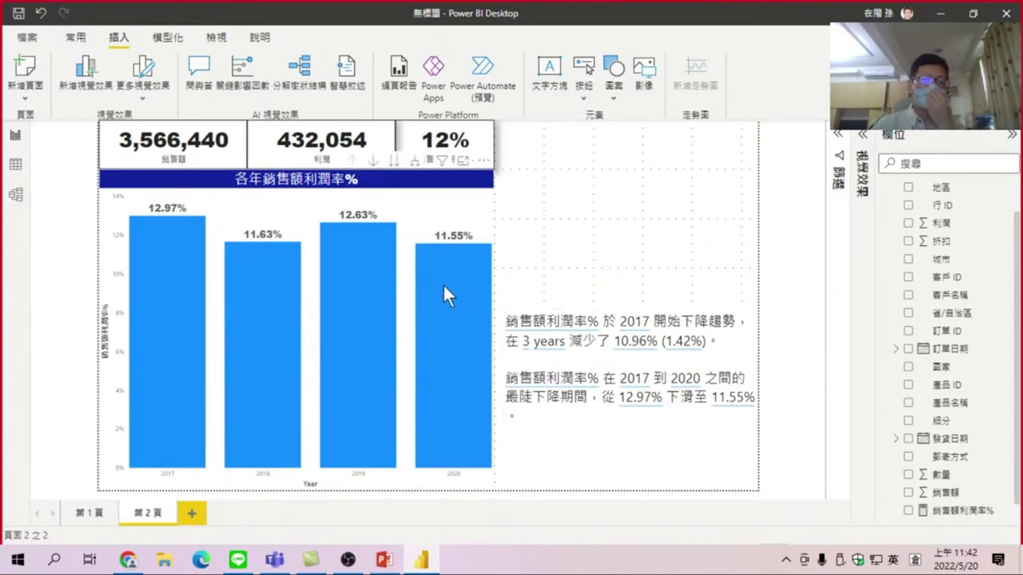
Step: Run 分析 > 說明減少的情形 on the 2020 bar to explain the 8.58% margin drop
mouse_move(447, 288)
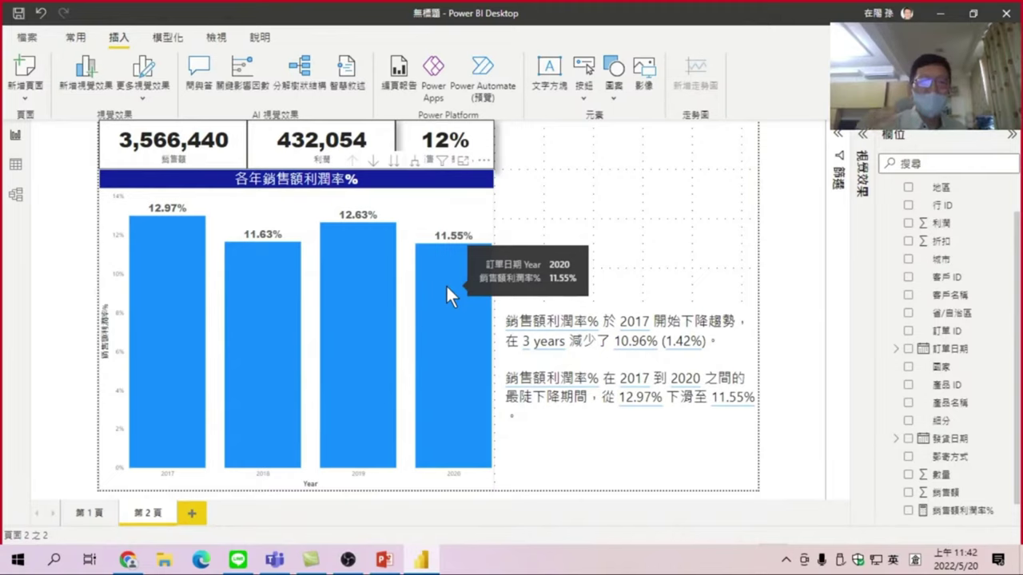
right_click(448, 291)
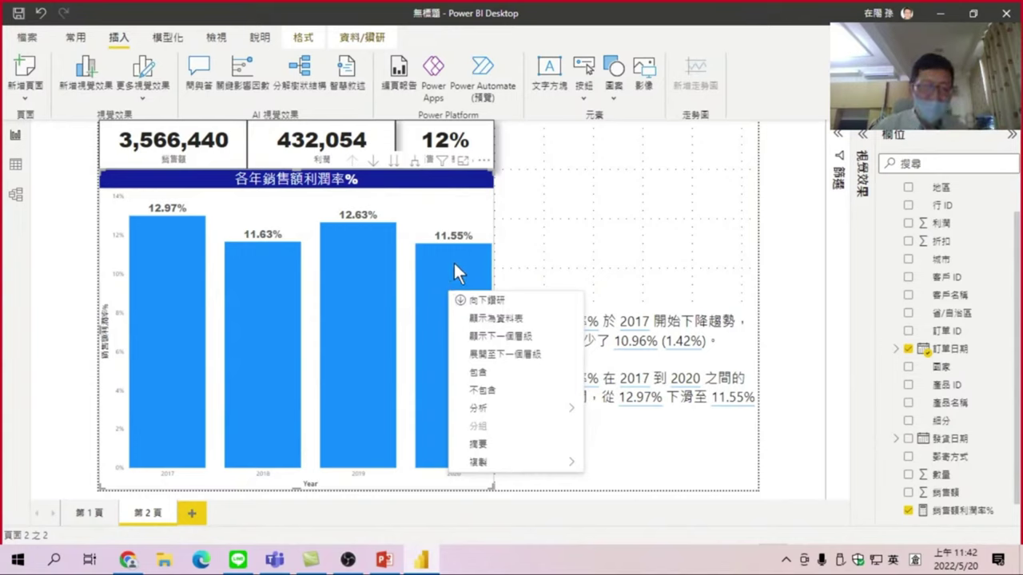
mouse_move(511, 409)
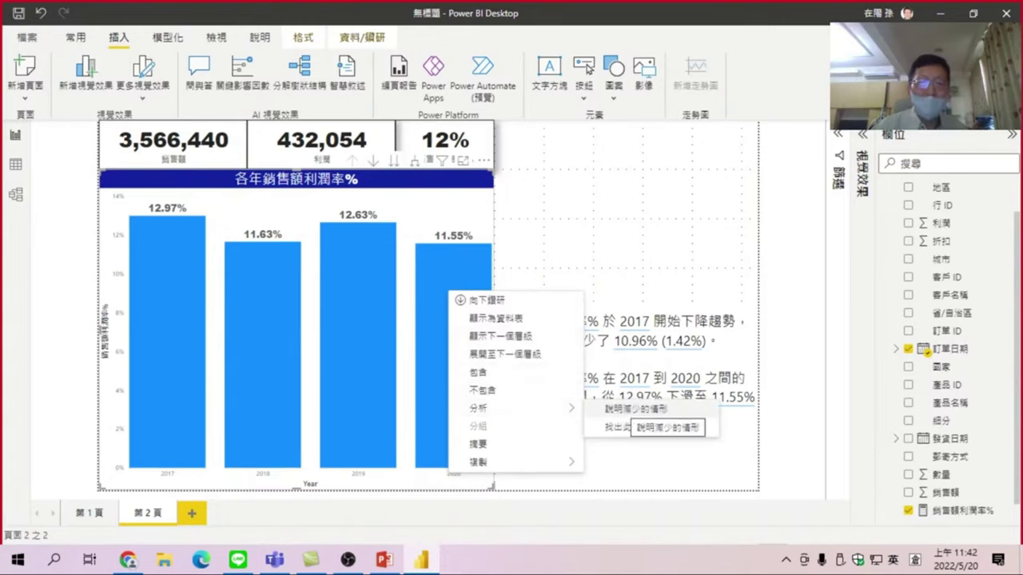
left_click(674, 412)
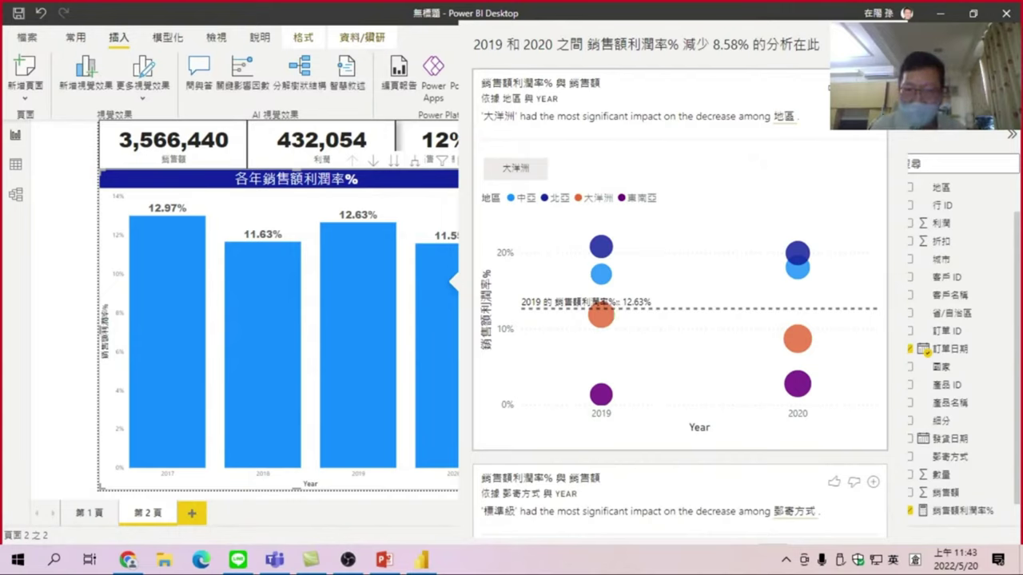
mouse_move(800, 338)
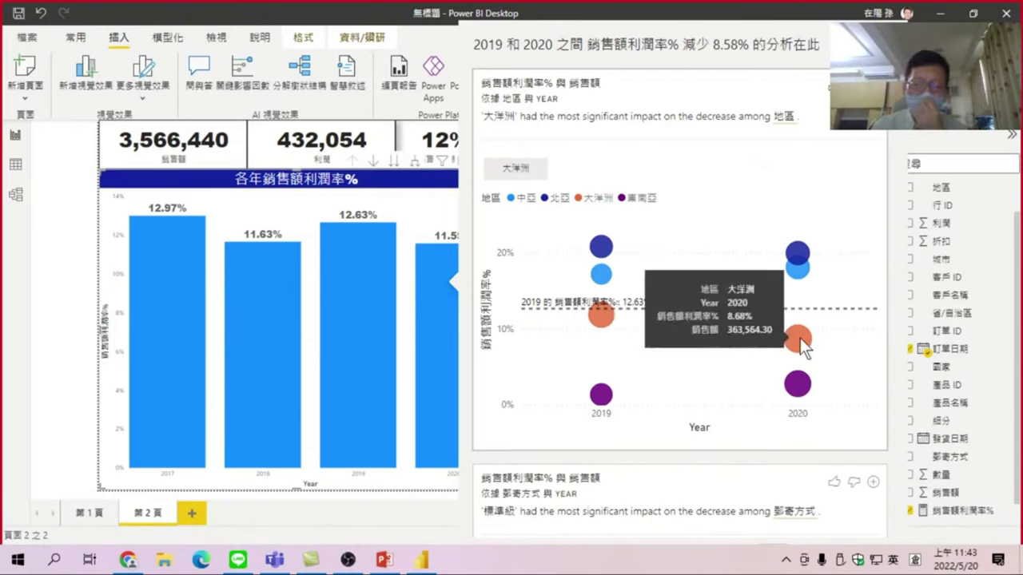
mouse_move(602, 398)
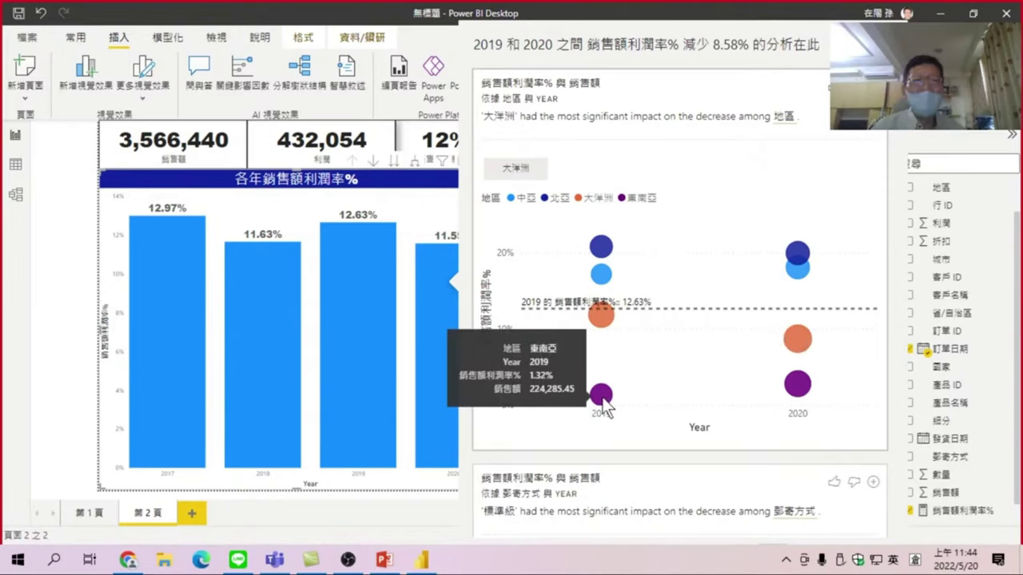
mouse_move(800, 390)
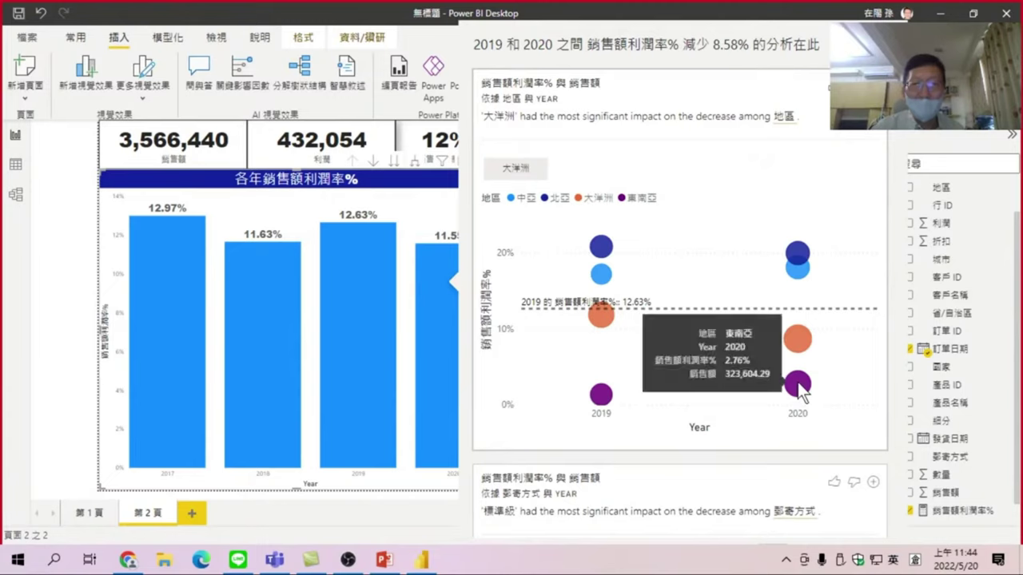
mouse_move(610, 311)
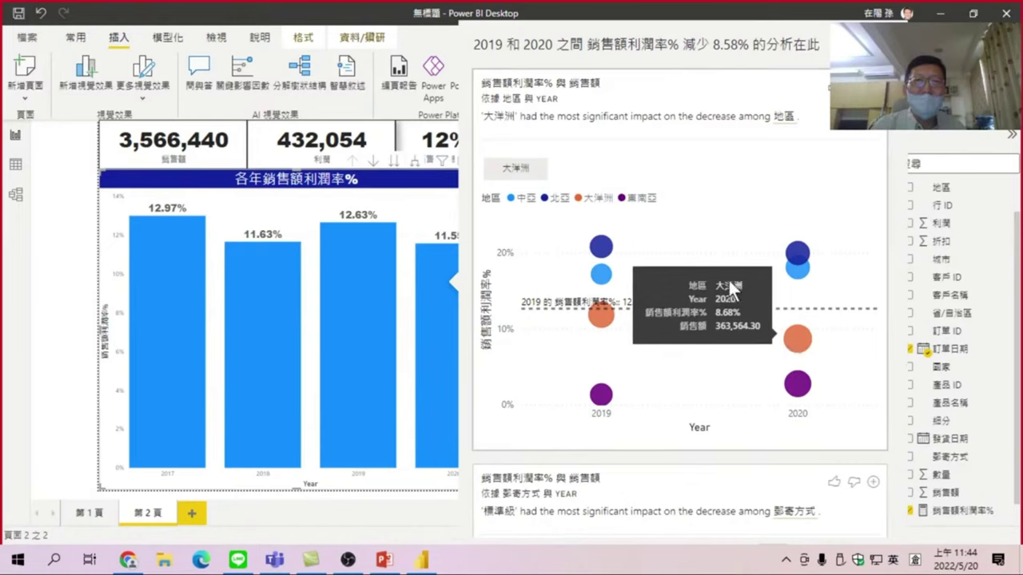
scroll(686, 274, "down", 1)
scroll(685, 274, "down", 2)
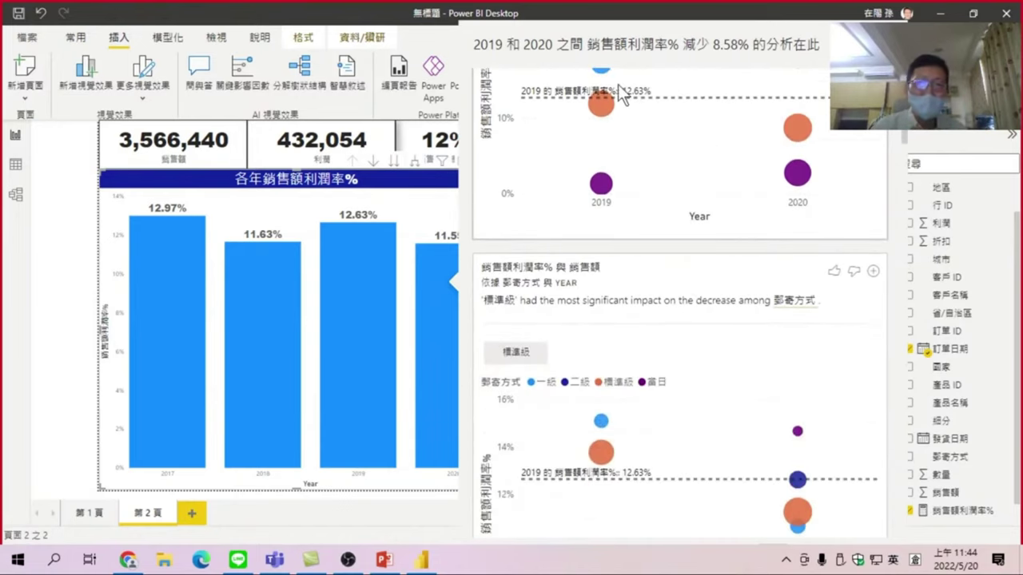
scroll(696, 239, "up", 3)
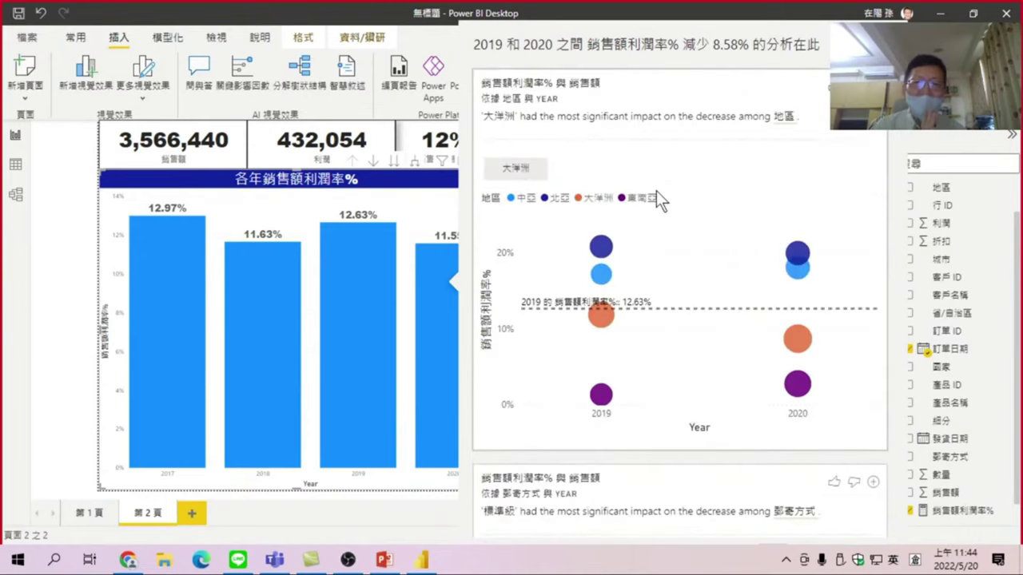
scroll(636, 270, "down", 6)
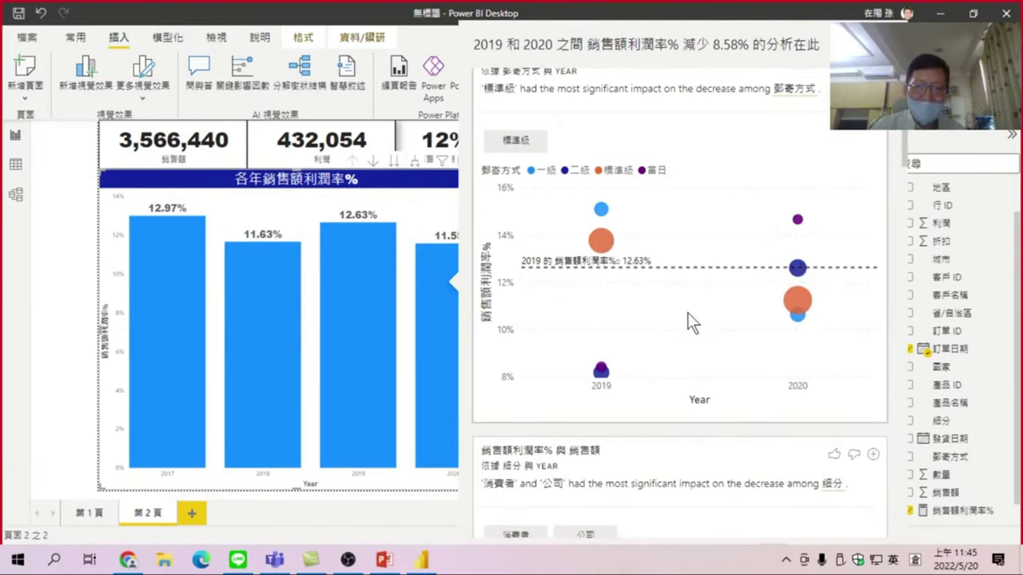
scroll(697, 302, "down", 3)
scroll(698, 301, "down", 1)
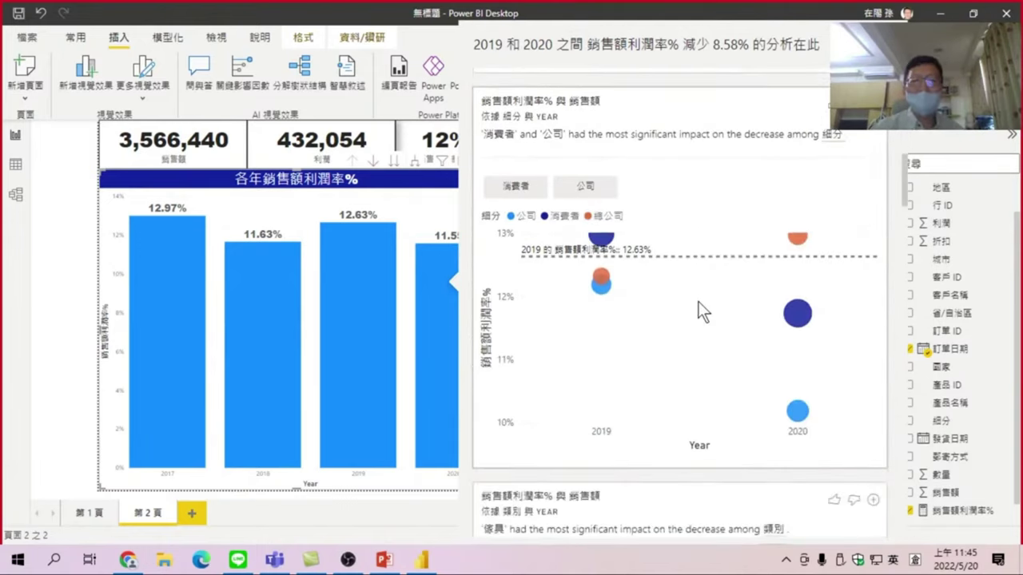
scroll(818, 224, "up", 1)
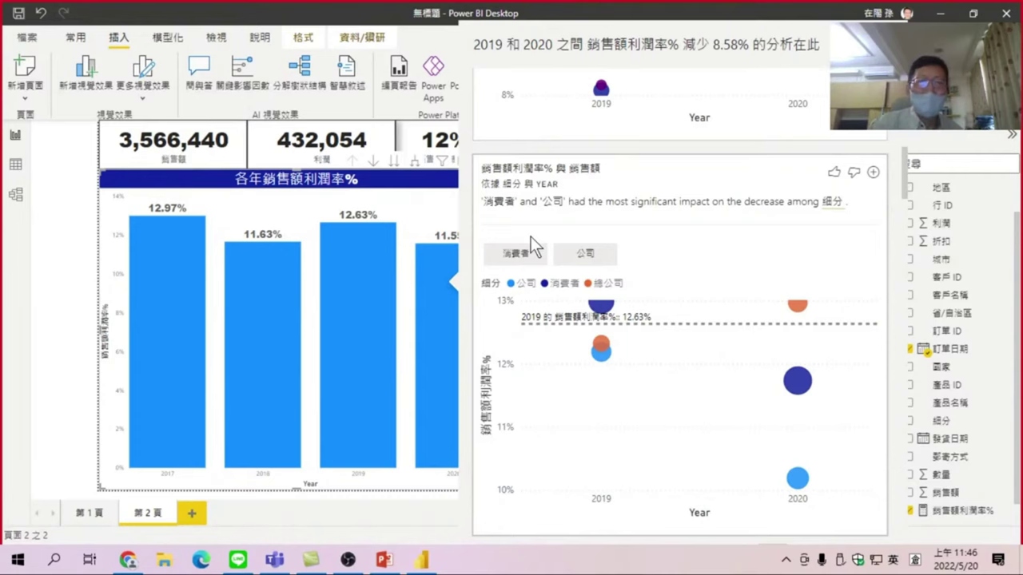
Step: Close the decrease analysis and review the yearly 銷售額利潤率% bar values on page 2
key("Escape")
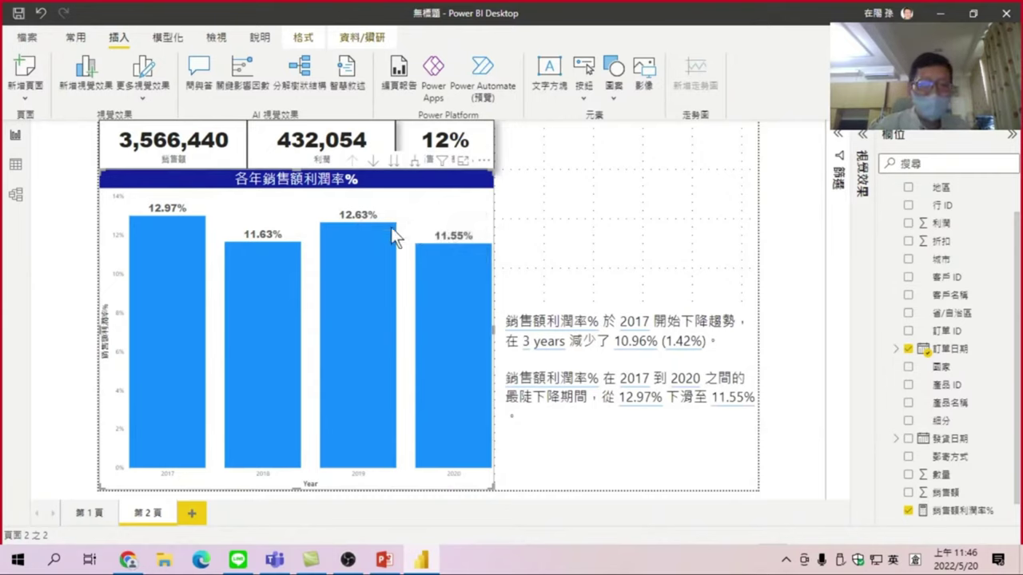
mouse_move(441, 258)
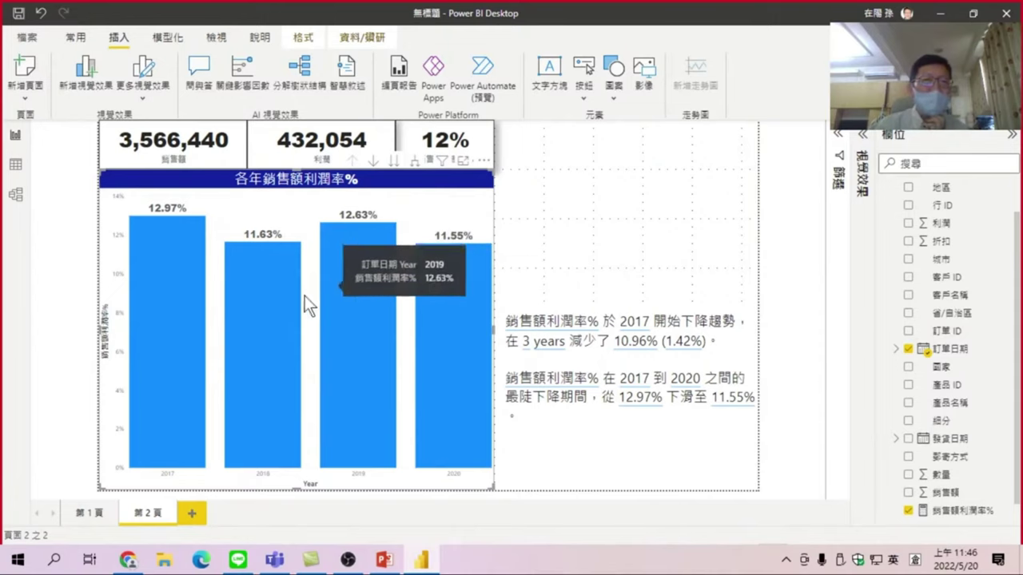
mouse_move(183, 293)
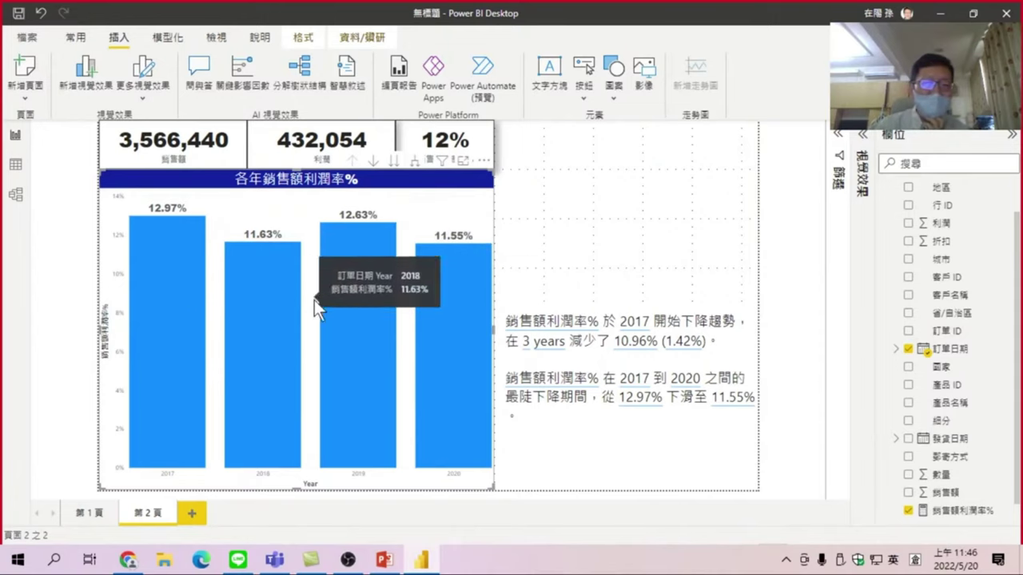
mouse_move(468, 320)
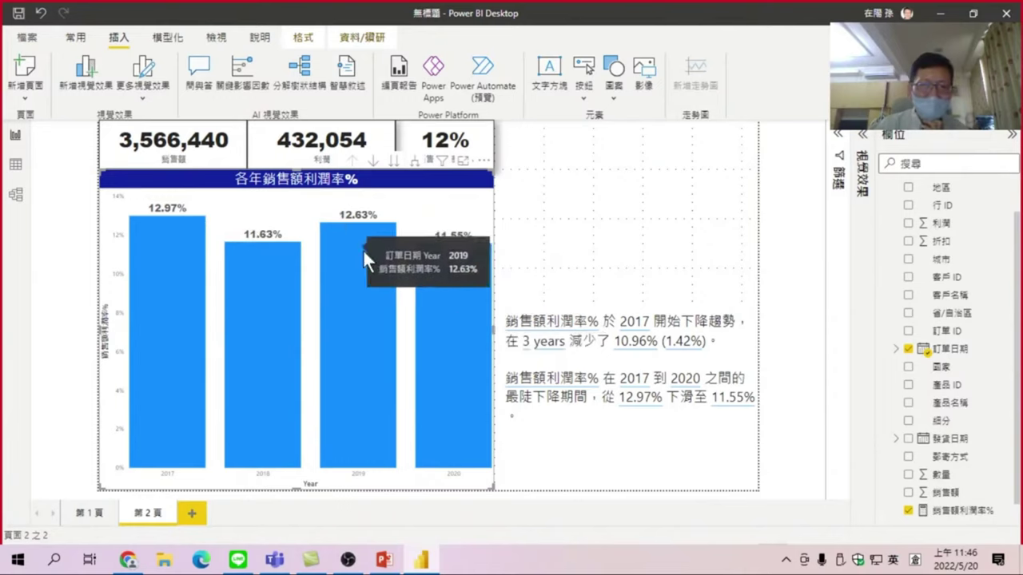
mouse_move(376, 272)
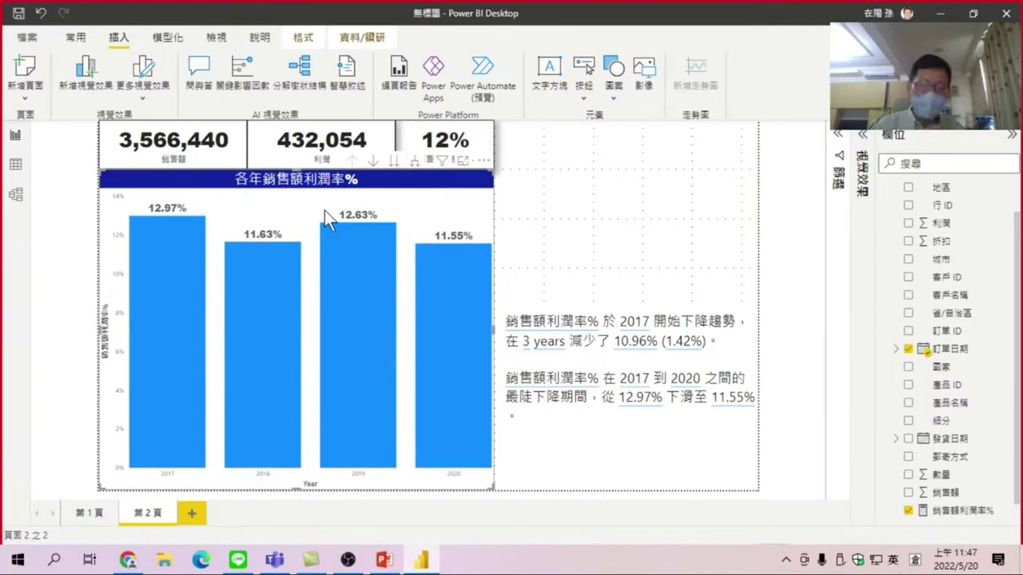
mouse_move(383, 332)
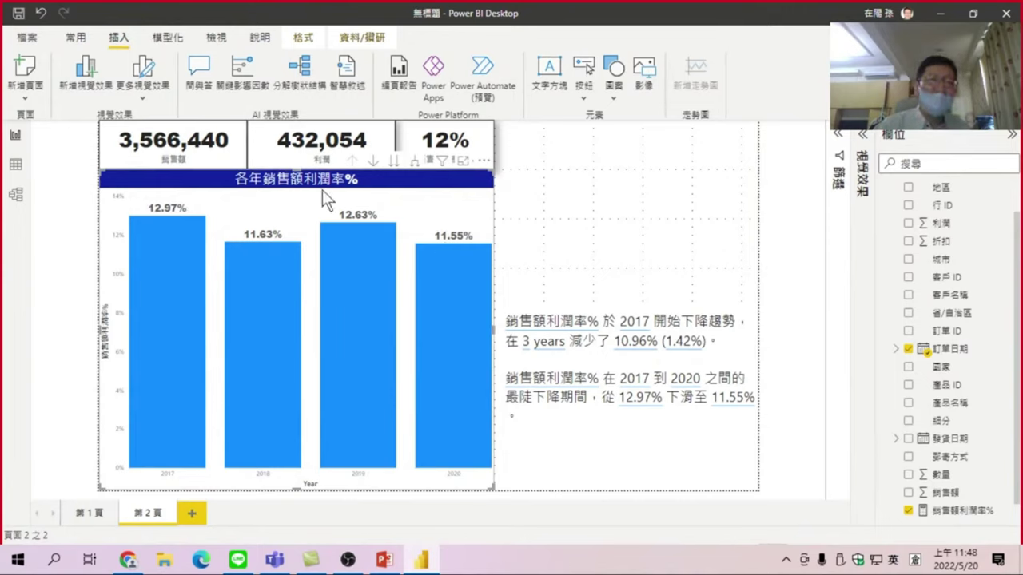
Step: Duplicate the yearly margin bar chart and shrink the copy into the top right, above the narrative
left_click(76, 38)
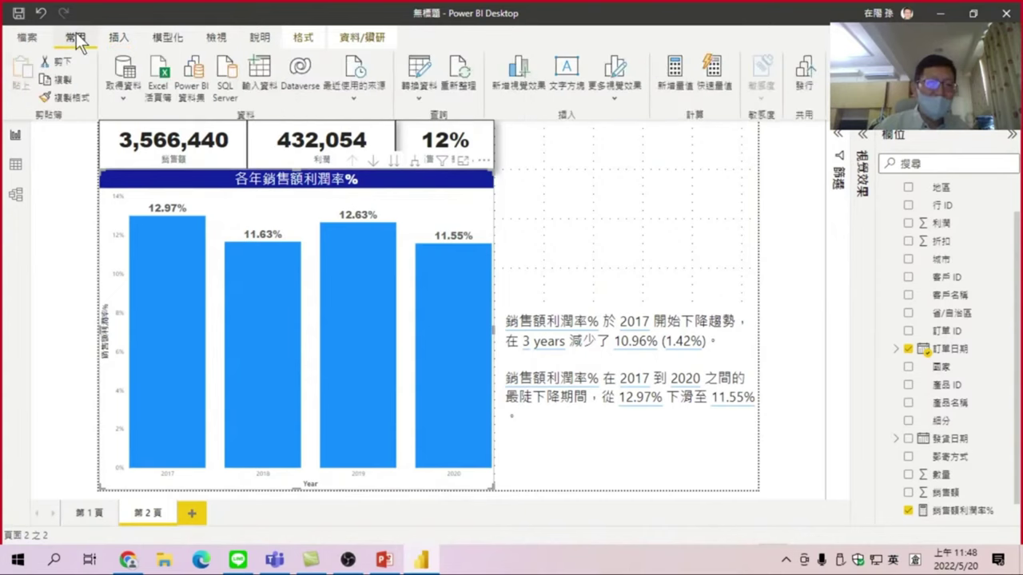
left_click(66, 81)
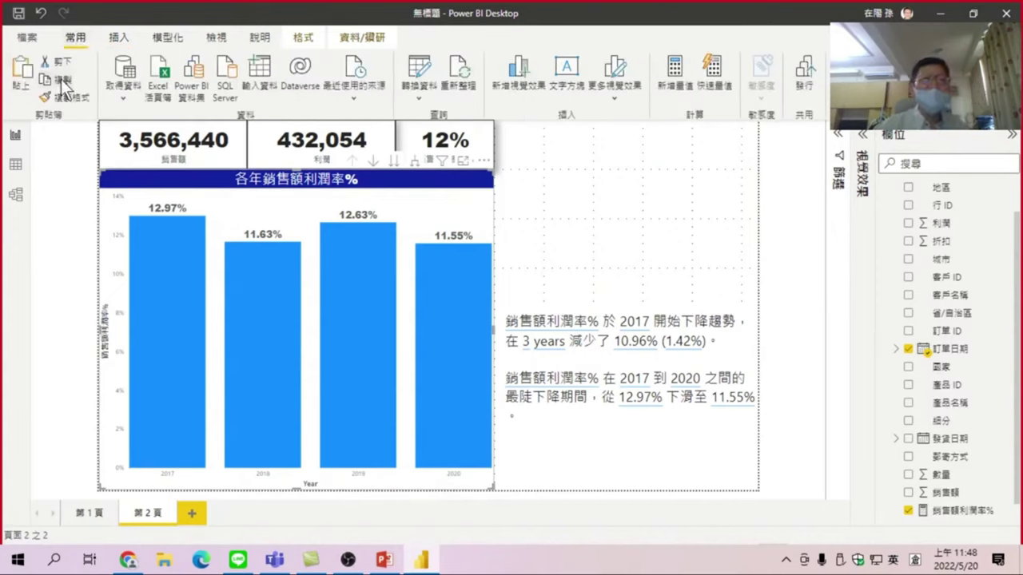
left_click(23, 72)
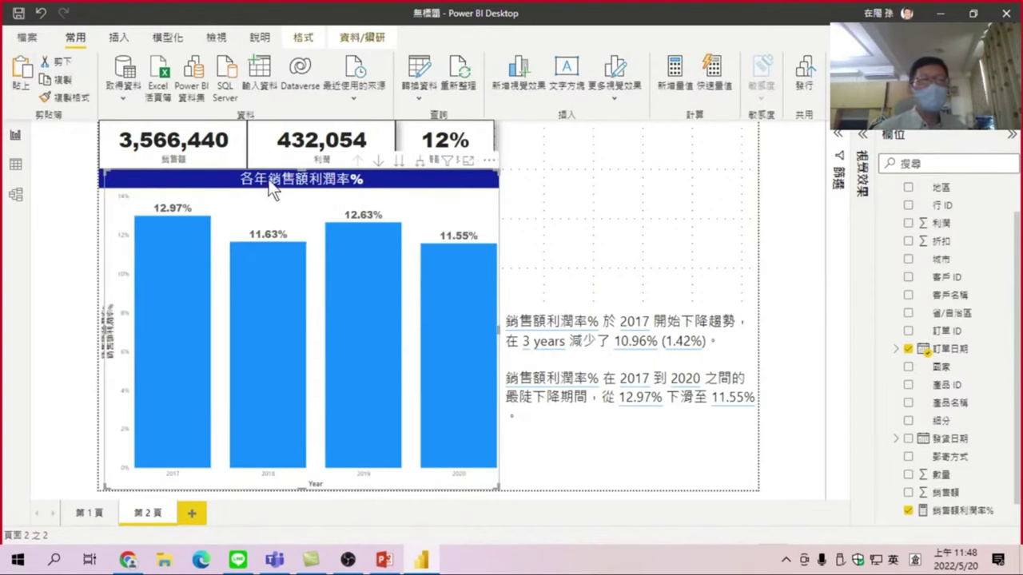
mouse_move(264, 181)
left_mouse_down()
mouse_move(514, 142)
mouse_move(523, 130)
left_mouse_up()
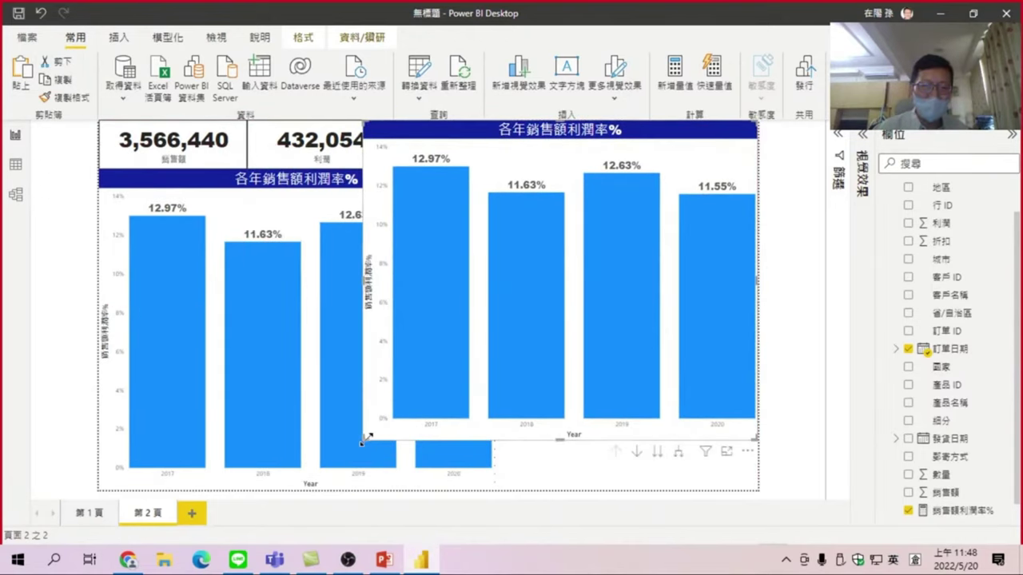
mouse_move(365, 438)
left_mouse_down()
mouse_move(526, 228)
mouse_move(496, 232)
left_mouse_up()
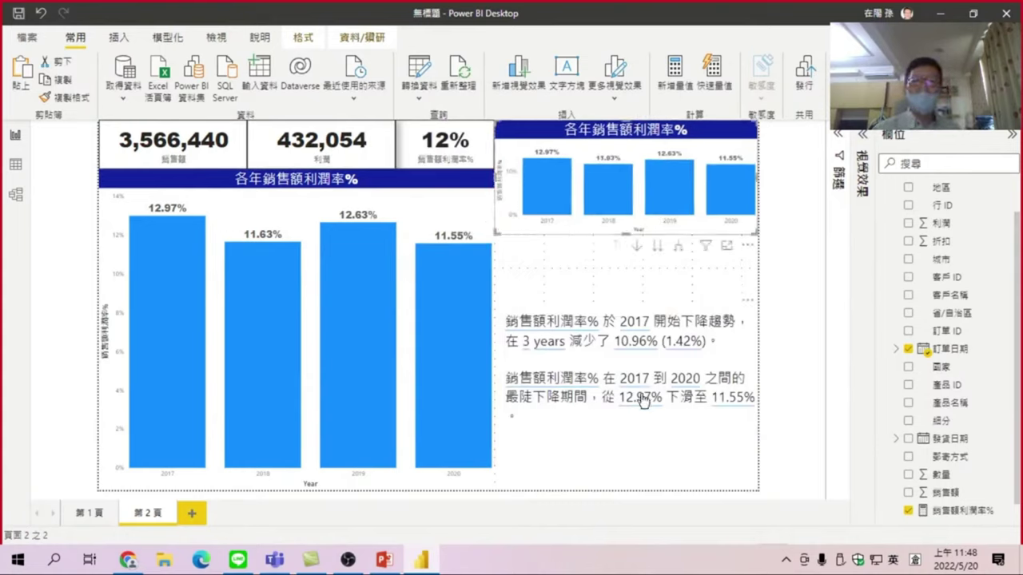
left_click(632, 447)
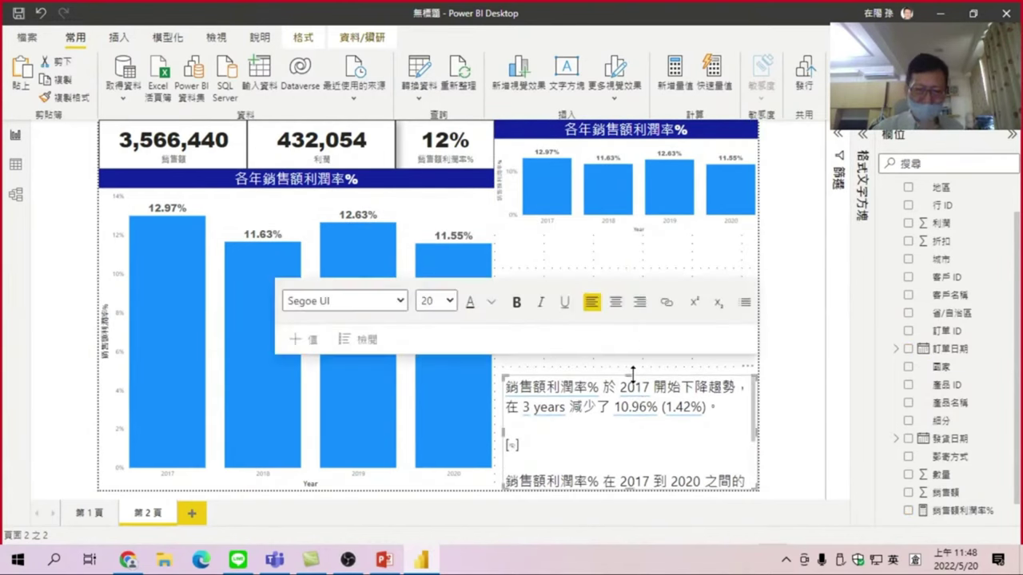
Step: Select the small chart copy and show its Format visual options for axes and gridlines
left_click(614, 134)
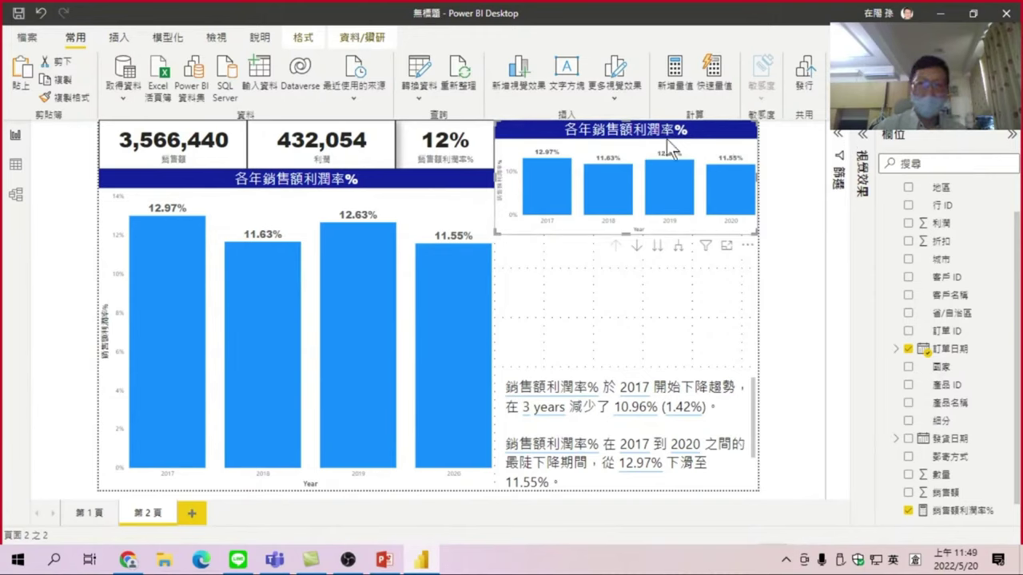
left_click(864, 136)
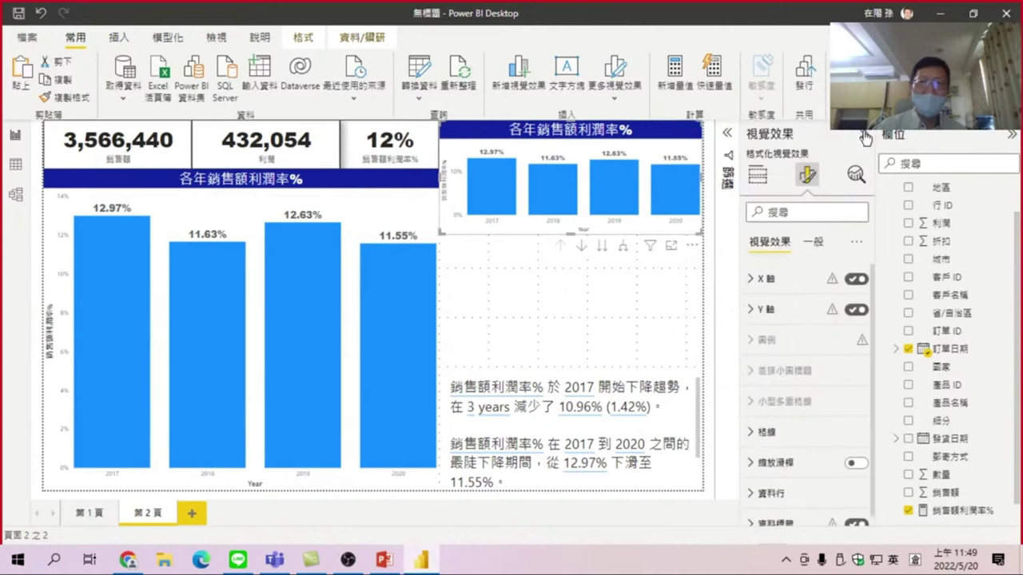
Step: Change the small chart copy to a line chart of yearly 銷售額利潤率% (12.97% to 11.55%)
left_click(759, 180)
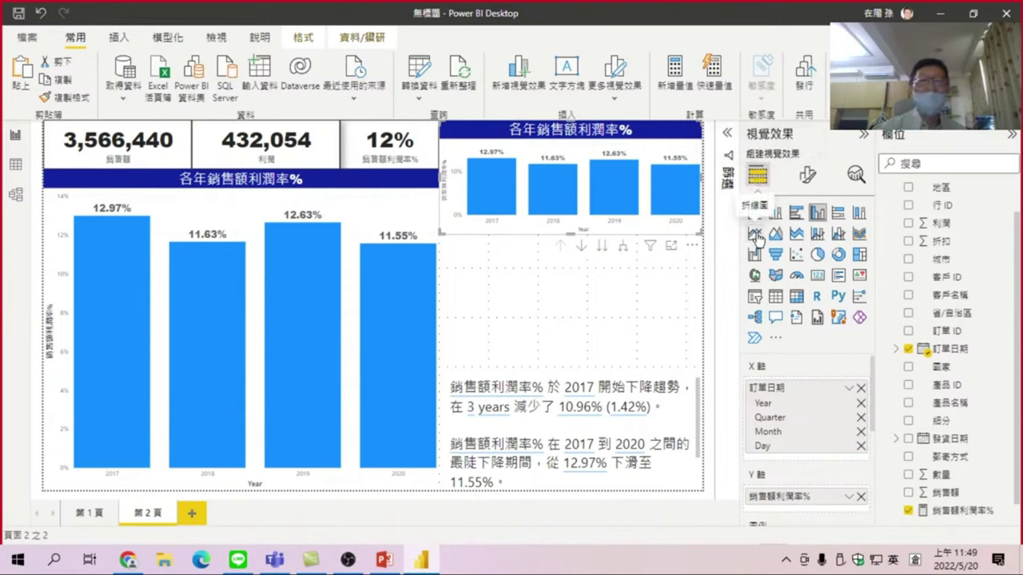
left_click(754, 233)
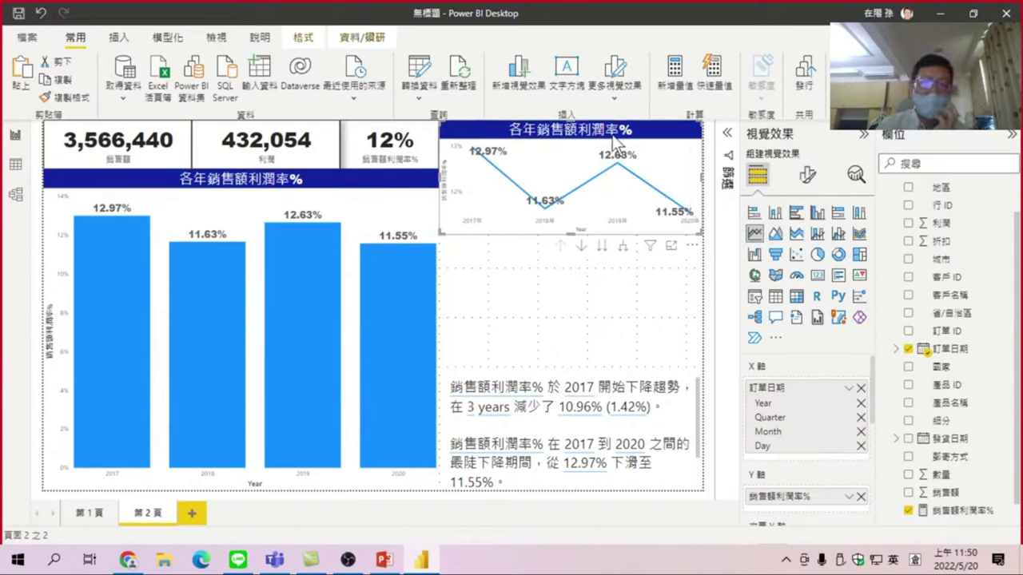
mouse_move(496, 190)
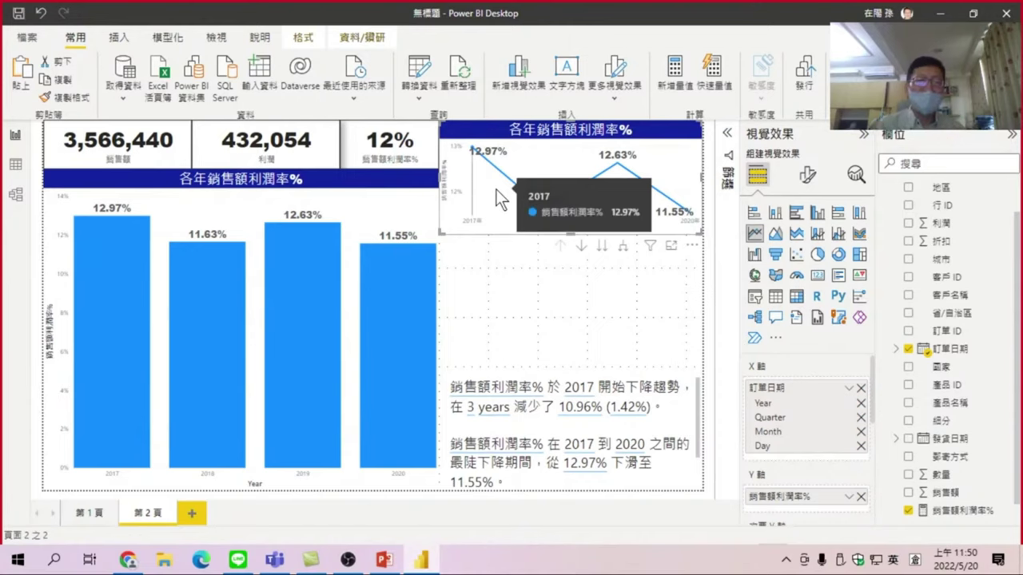
mouse_move(332, 310)
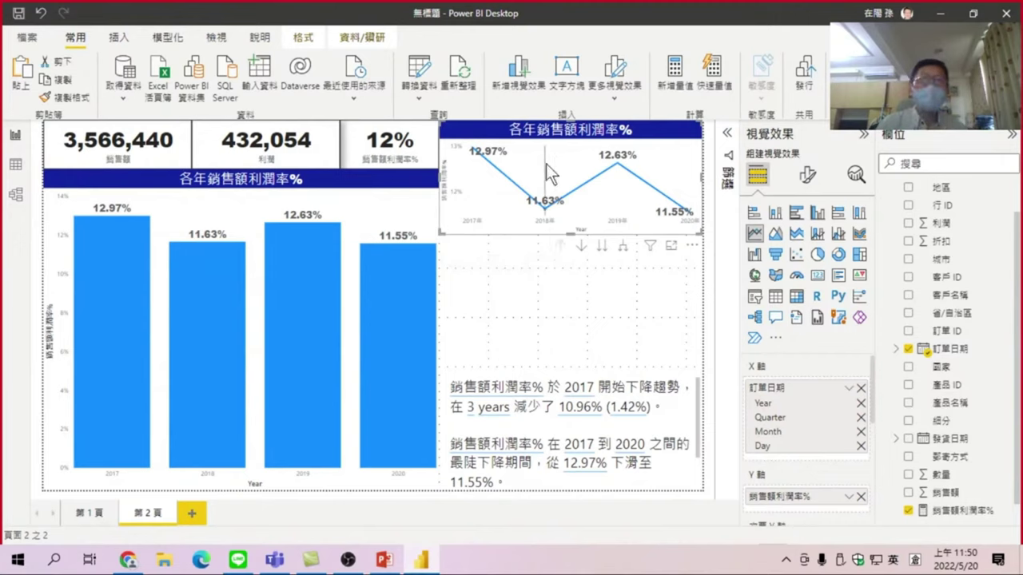
mouse_move(562, 183)
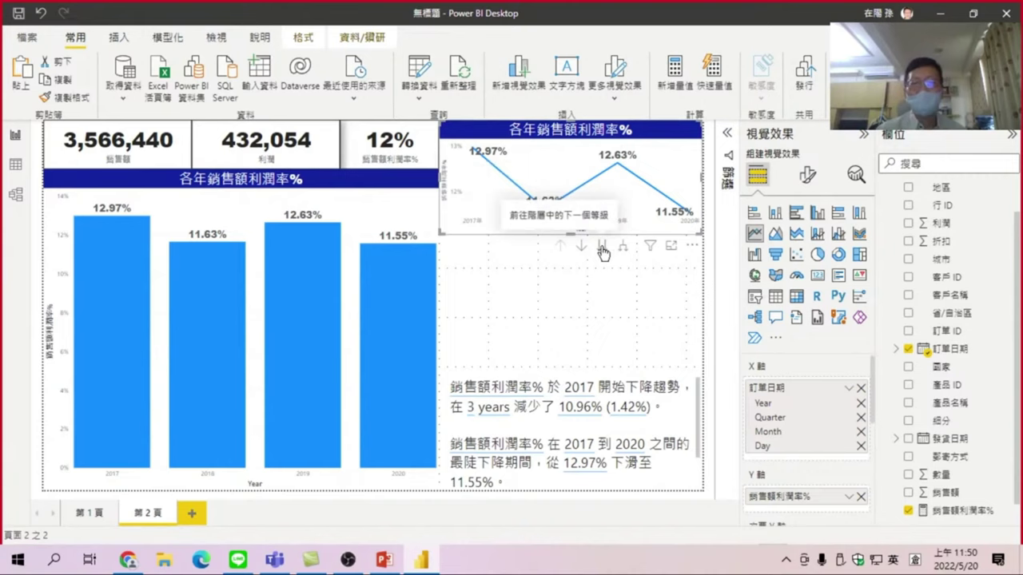
Step: Drill the line chart from Year to Quarter, showing 11.09% in Qtr 1 to 12.98% in Qtr 4
left_click(513, 293)
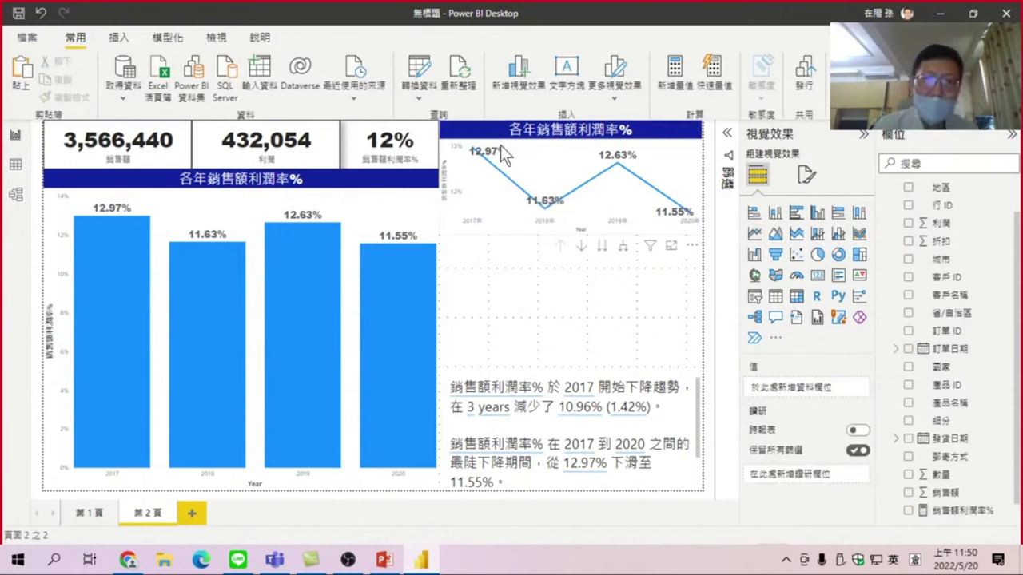
left_click(554, 142)
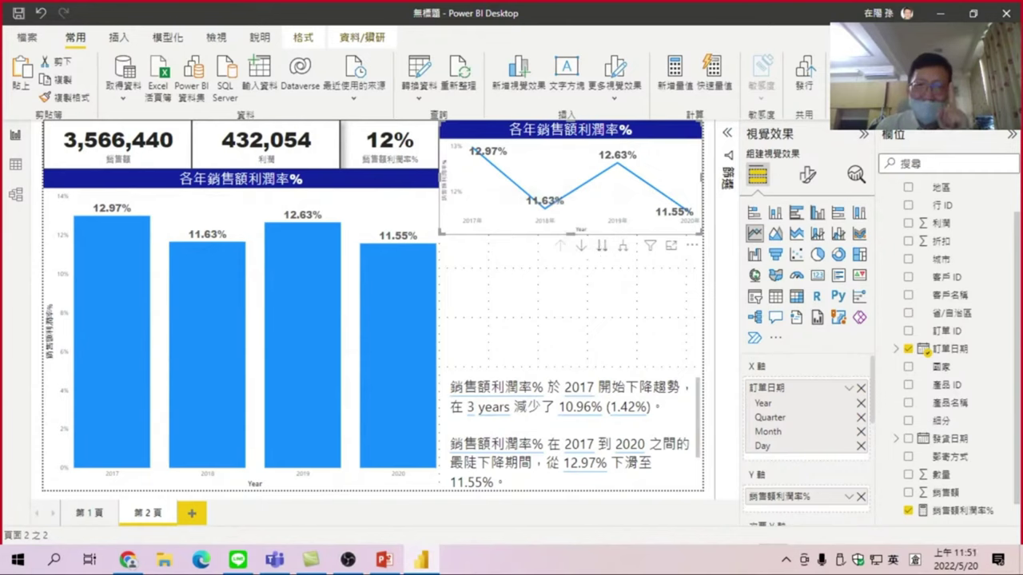
left_click(604, 249)
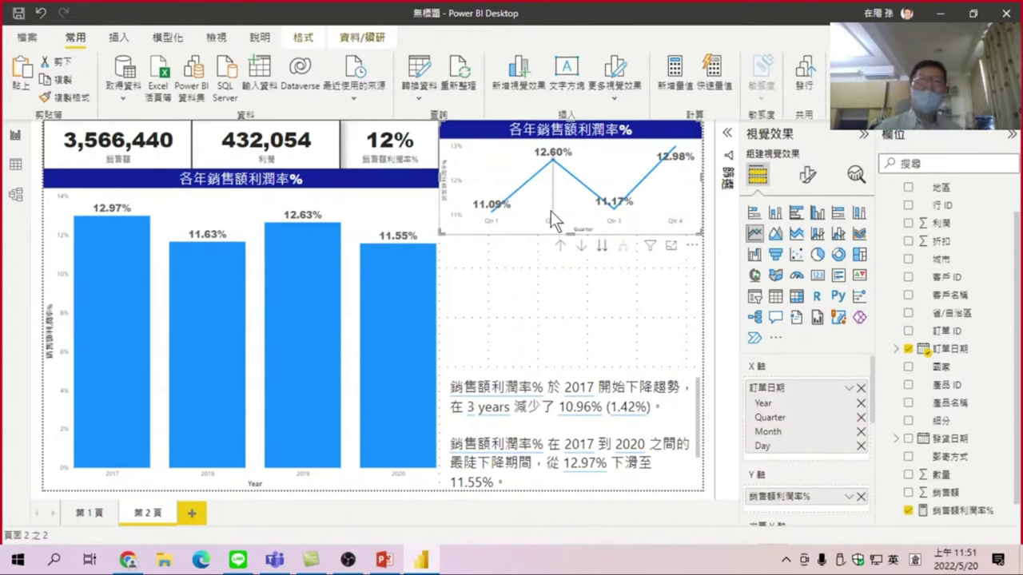
mouse_move(566, 219)
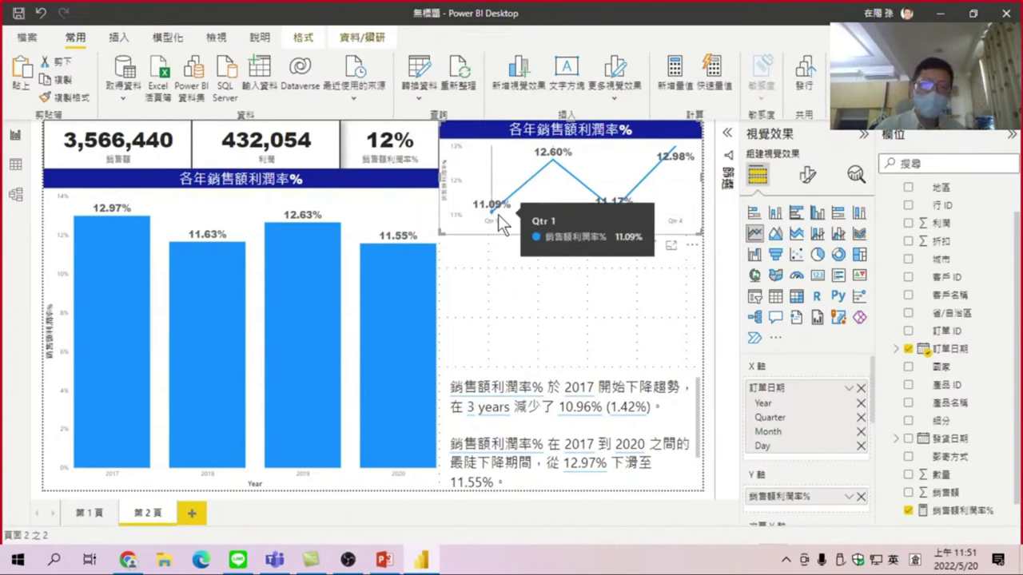
mouse_move(494, 215)
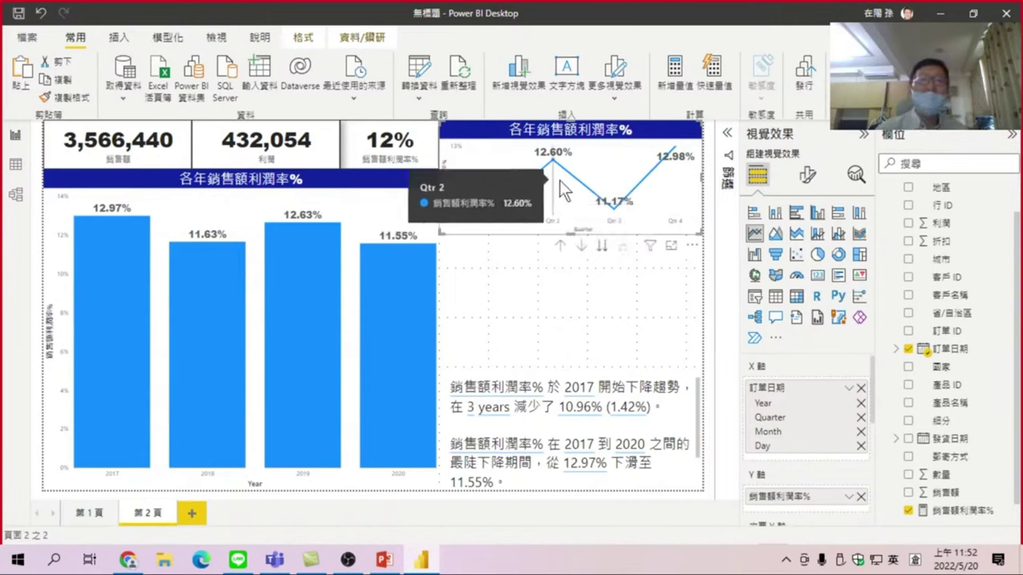
mouse_move(592, 191)
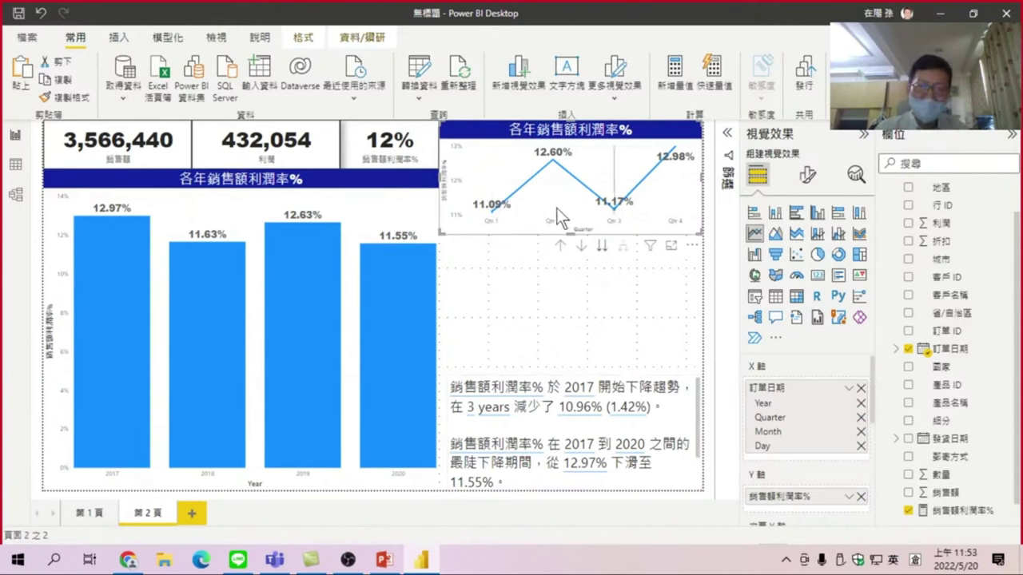
mouse_move(628, 226)
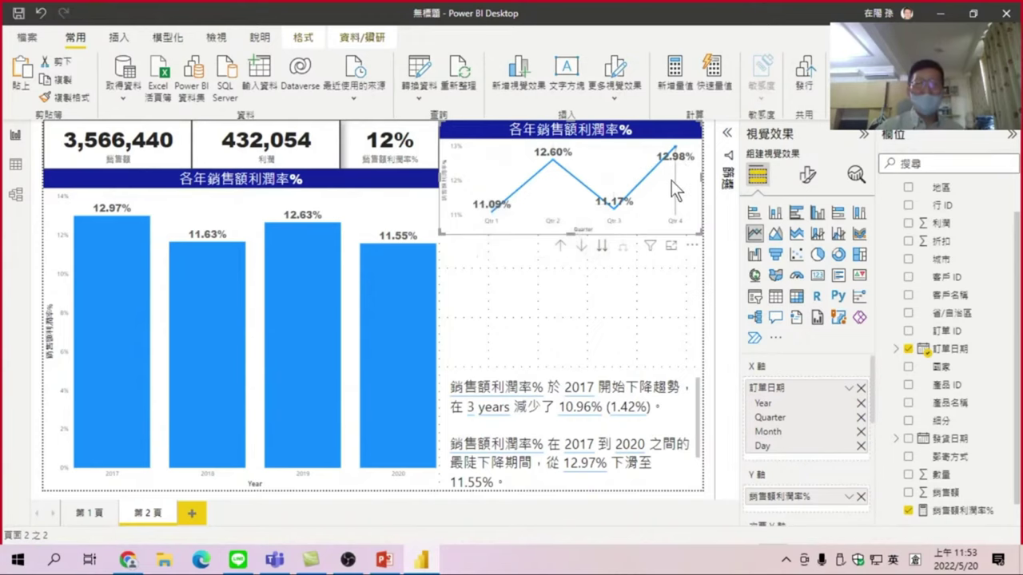
mouse_move(671, 182)
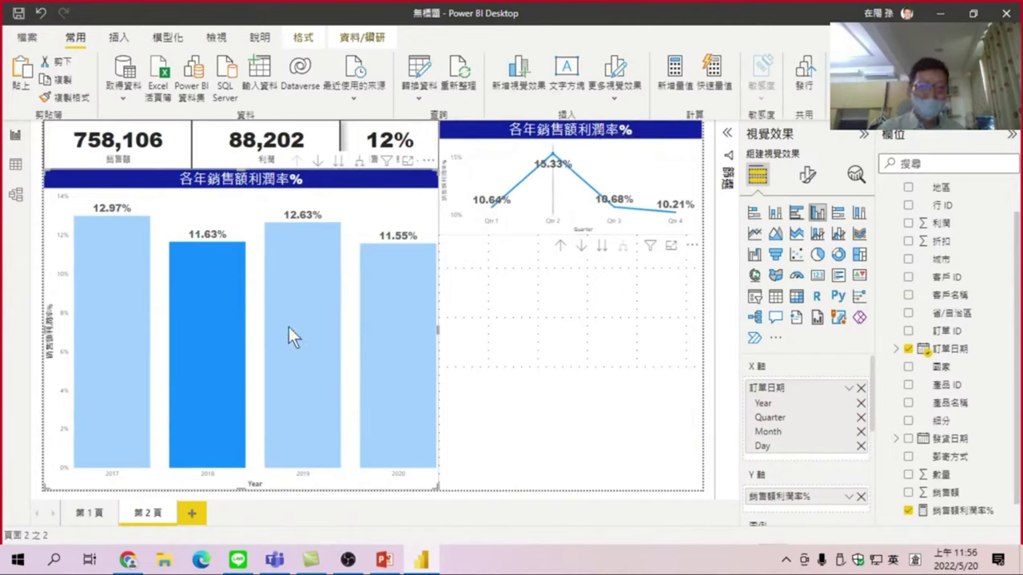
left_click(412, 321)
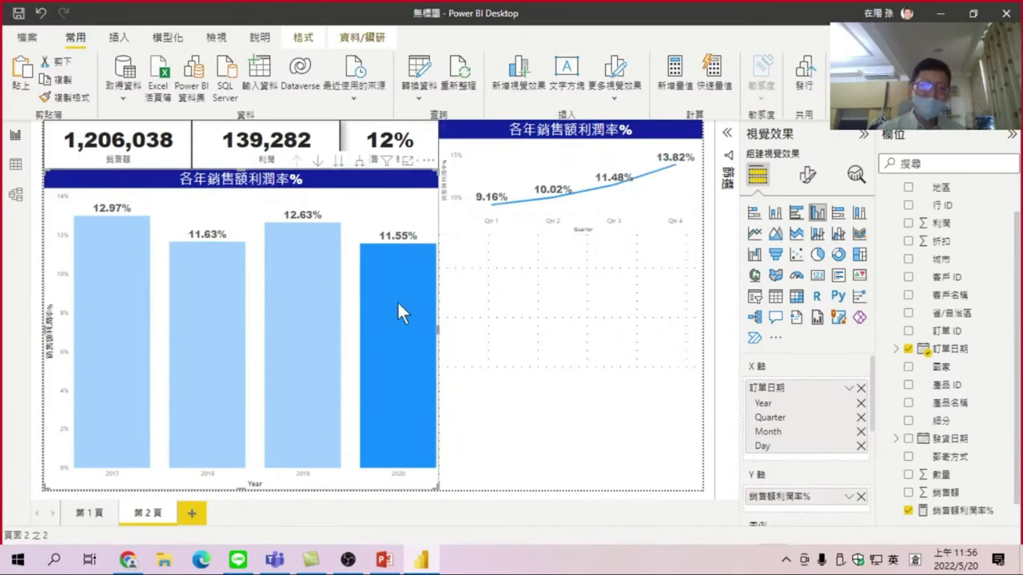
left_click(397, 304)
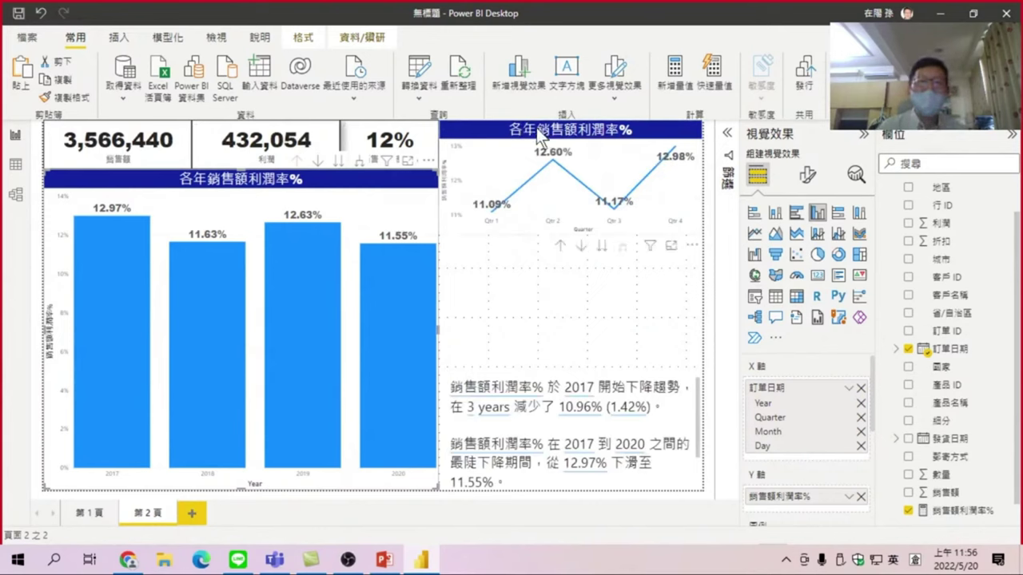
left_click(590, 141)
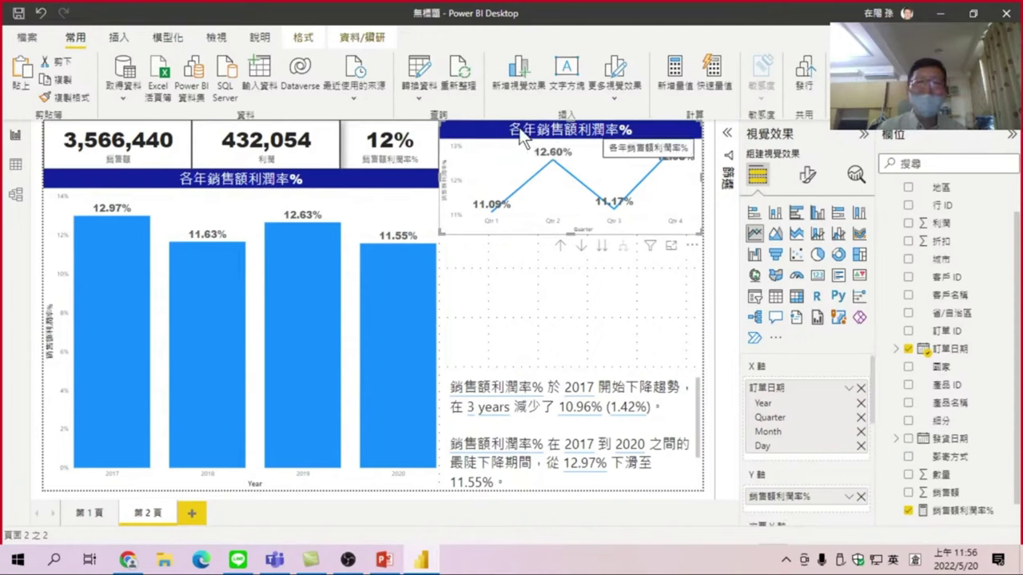
Step: Open the line chart's title text under Format visual > General > Title
left_click(810, 177)
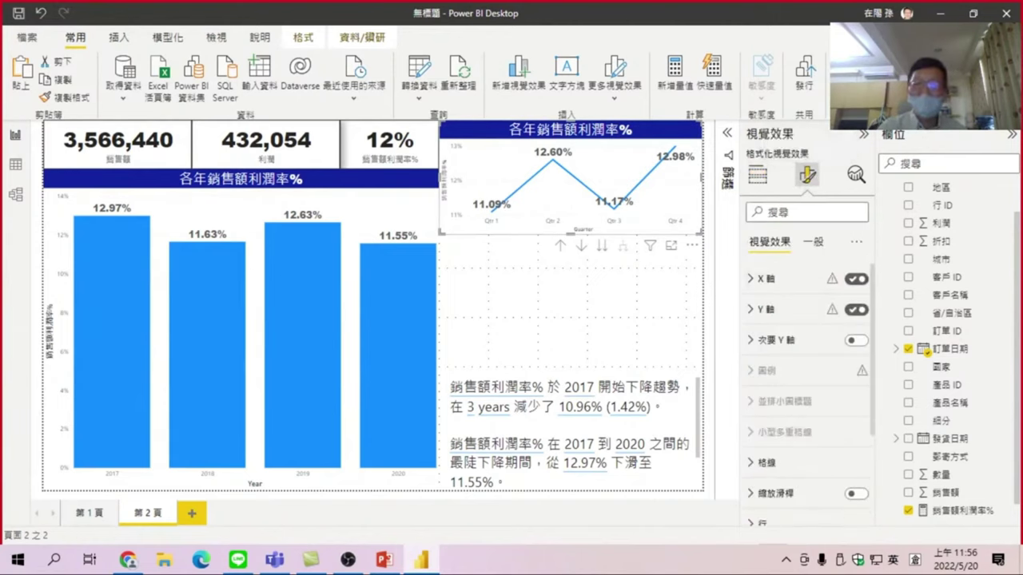
left_click(814, 243)
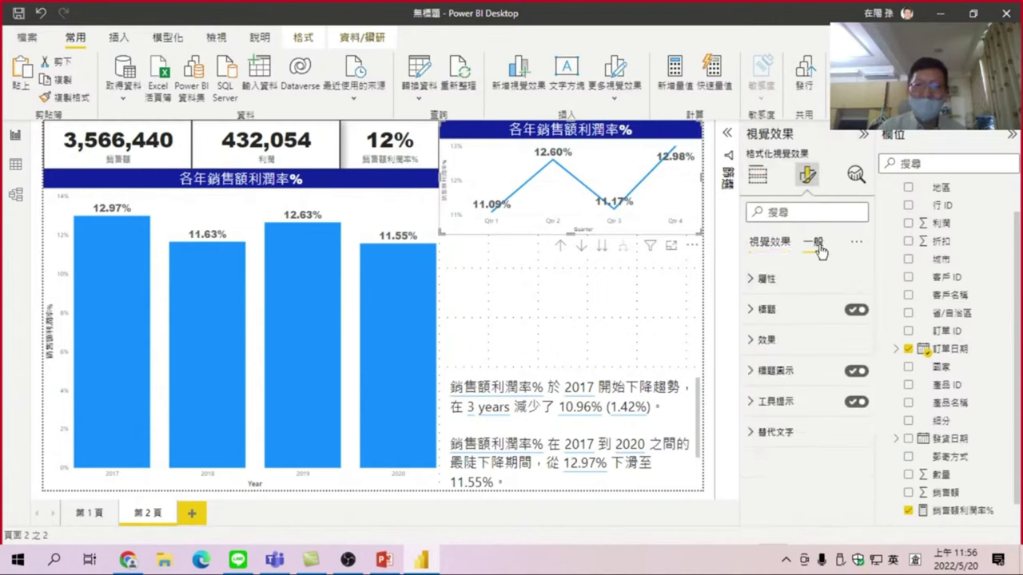
left_click(756, 311)
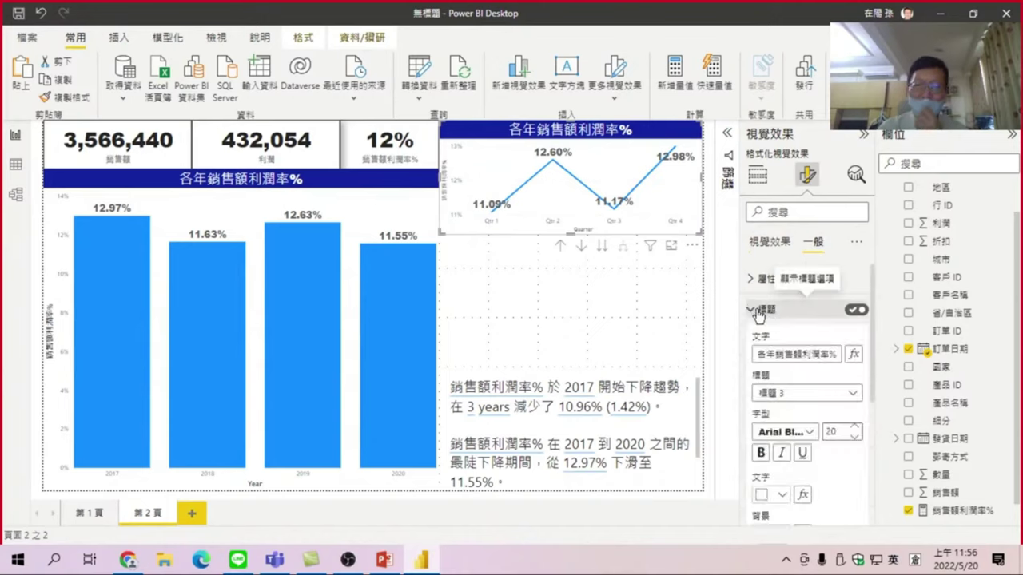
left_click(765, 354)
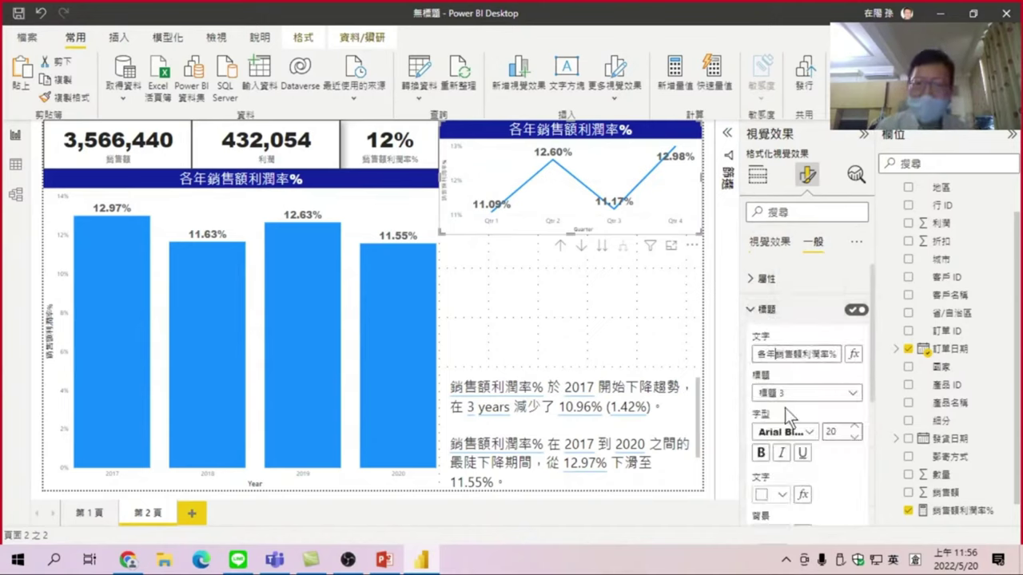
Step: Replace 各年 with 淡旺季 so the title reads 淡旺季銷售額利潤率%
key("BackSpace")
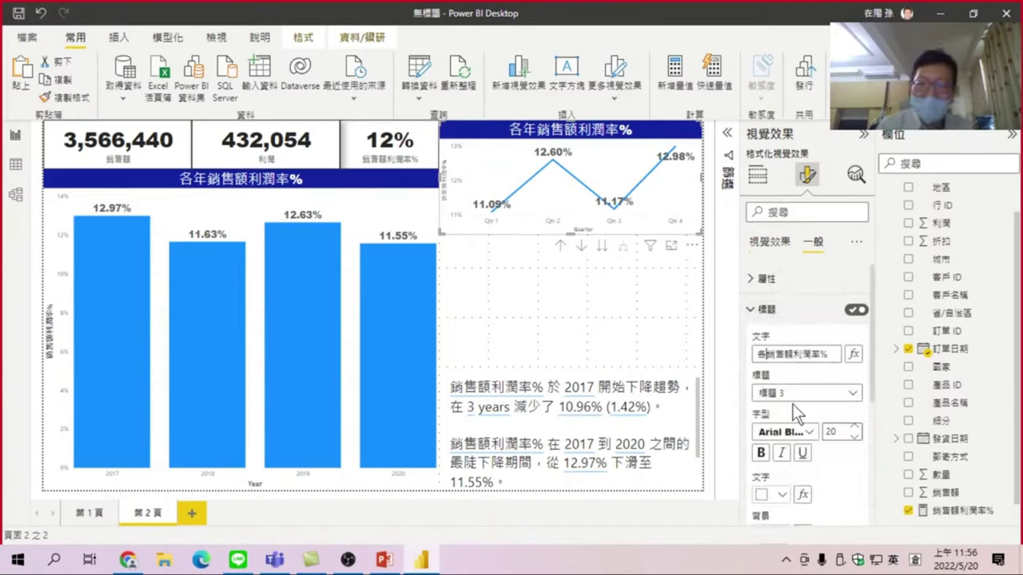
key("BackSpace")
type("e")
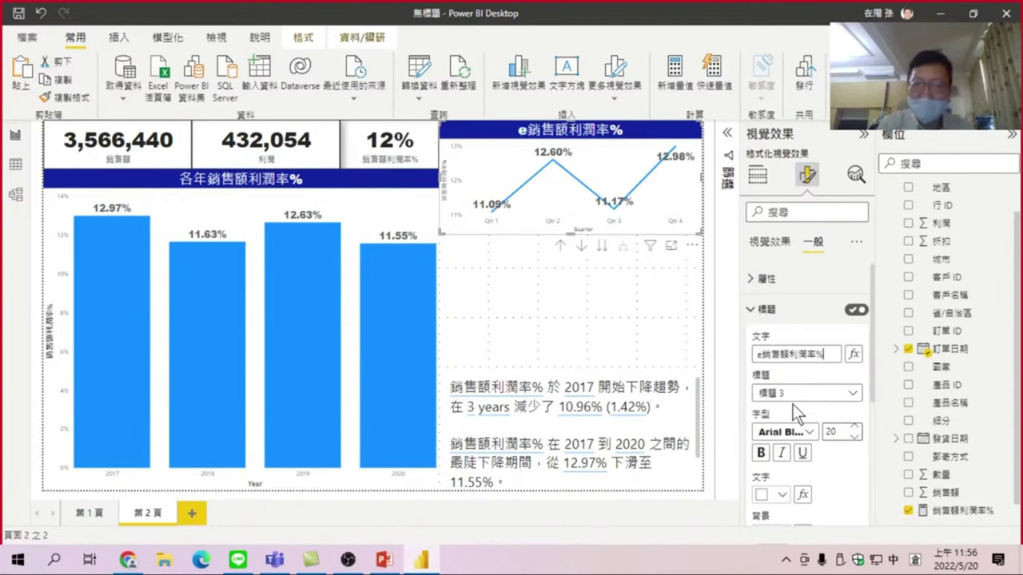
key("BackSpace")
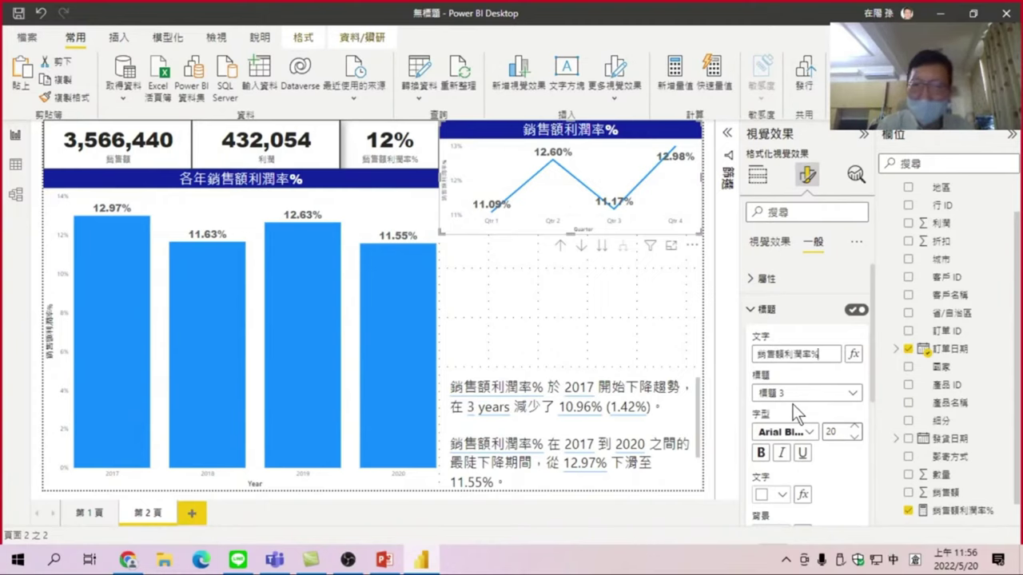
key("Left")
key("Left")
key("Left")
key("Left")
key("Left")
key("Left")
key("Left")
type("gjo3")
key("Down")
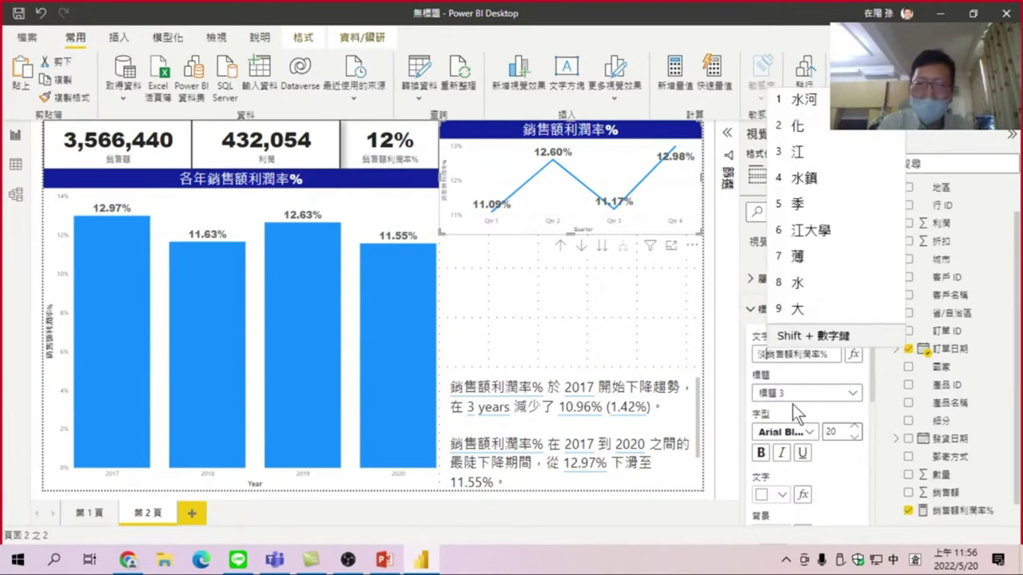
key("Return")
type("旺季")
key("Down")
key("Return")
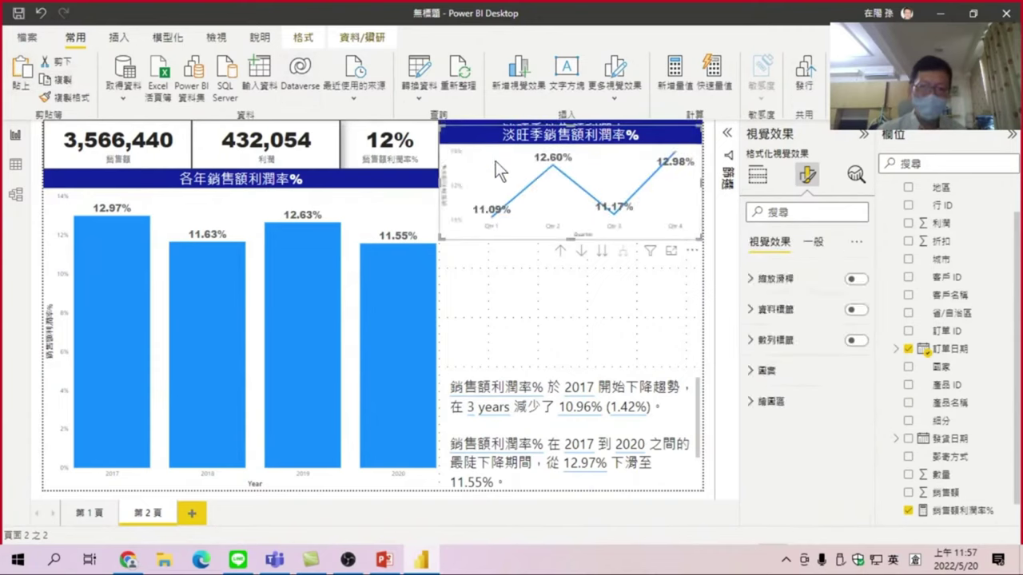
Step: Move the copied line chart below, drill it to months, and cross-filter both charts to 2020
mouse_move(495, 161)
left_mouse_down()
mouse_move(504, 260)
mouse_move(505, 245)
left_mouse_up()
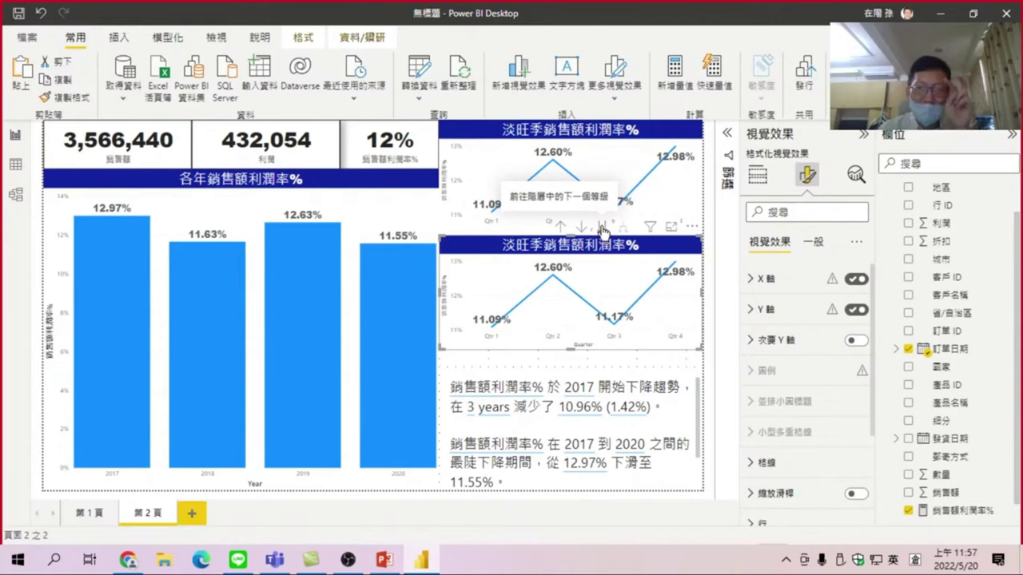
left_click(603, 229)
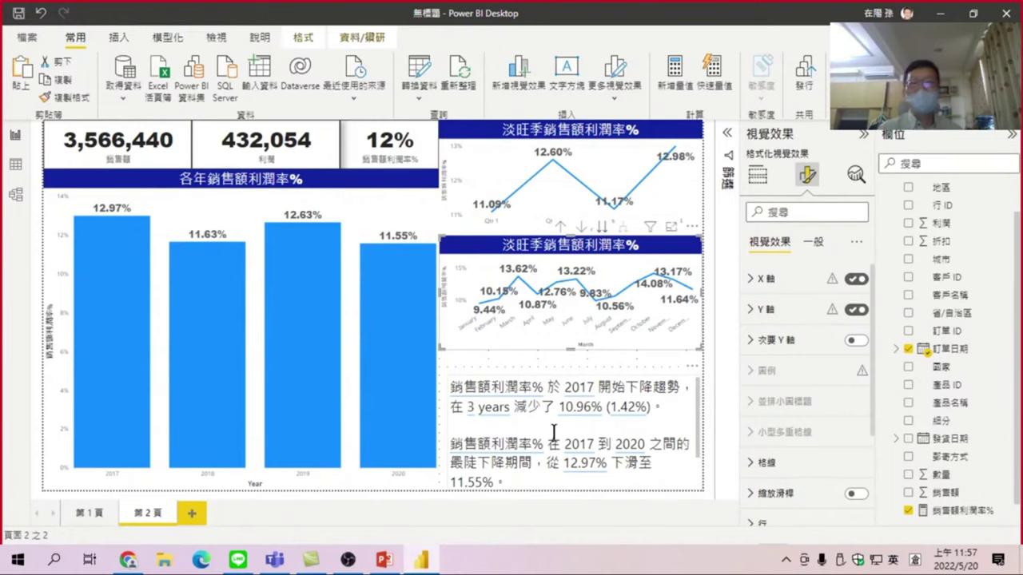
left_click(402, 359)
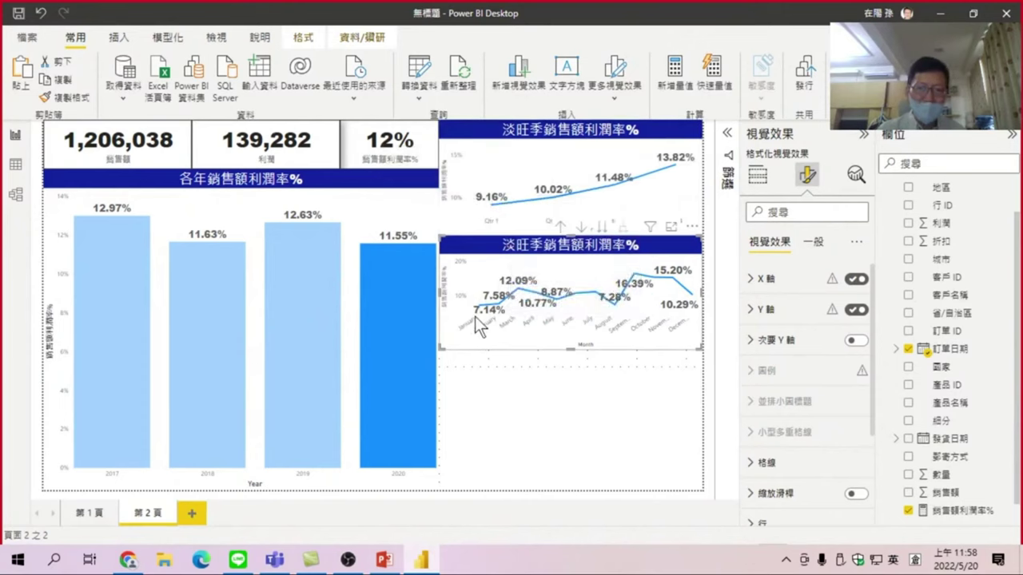
mouse_move(478, 315)
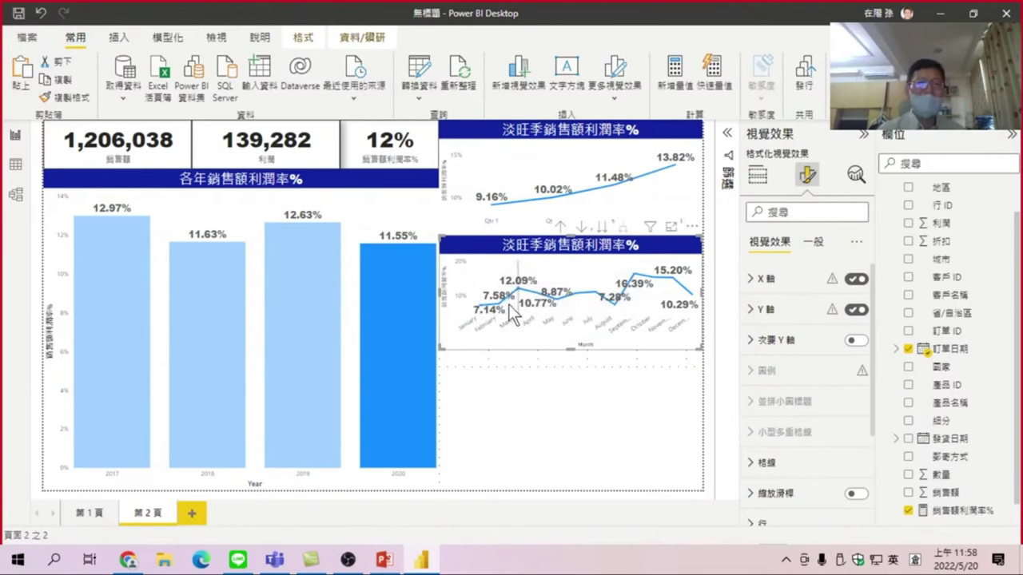
mouse_move(510, 317)
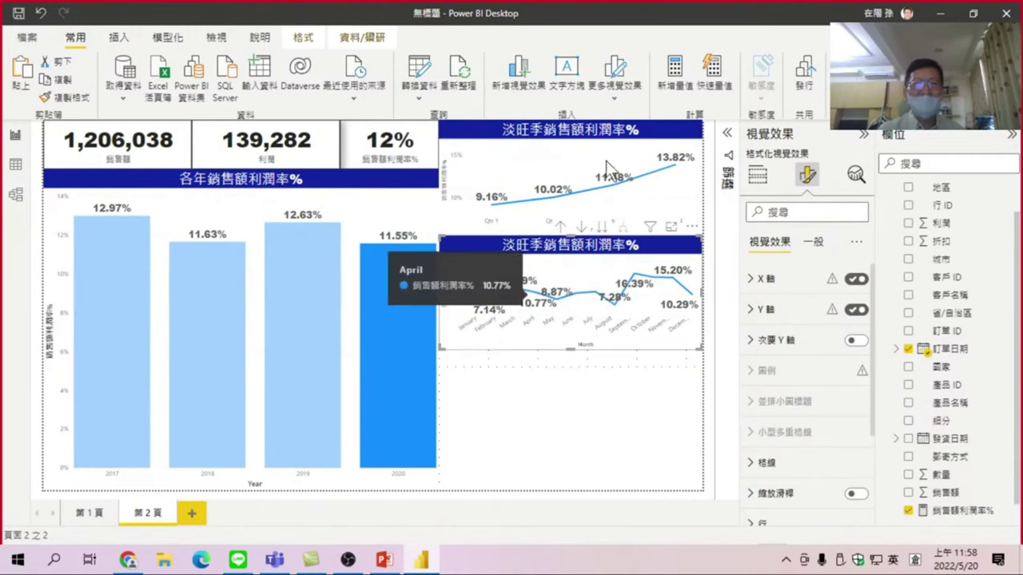
mouse_move(619, 311)
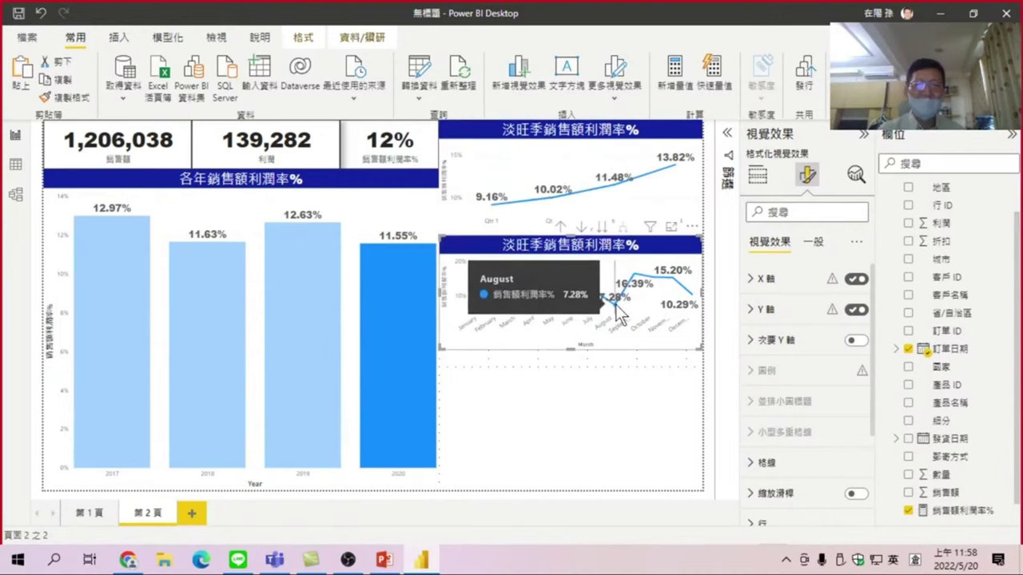
Step: Clear the 2020 filter via the bar chart and delete the old smart narrative with 移除
left_click(525, 419)
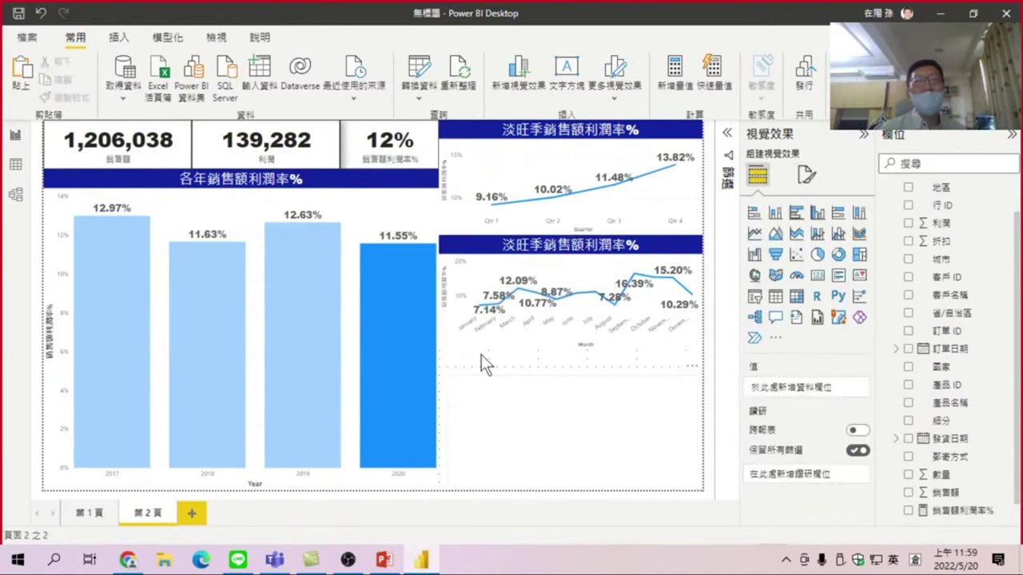
left_click(412, 206)
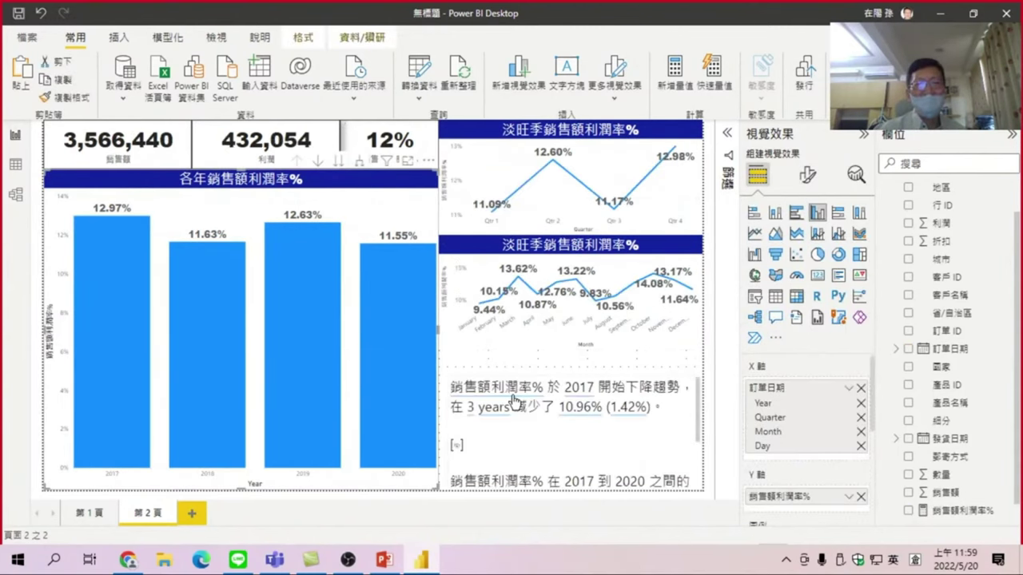
left_click(500, 439)
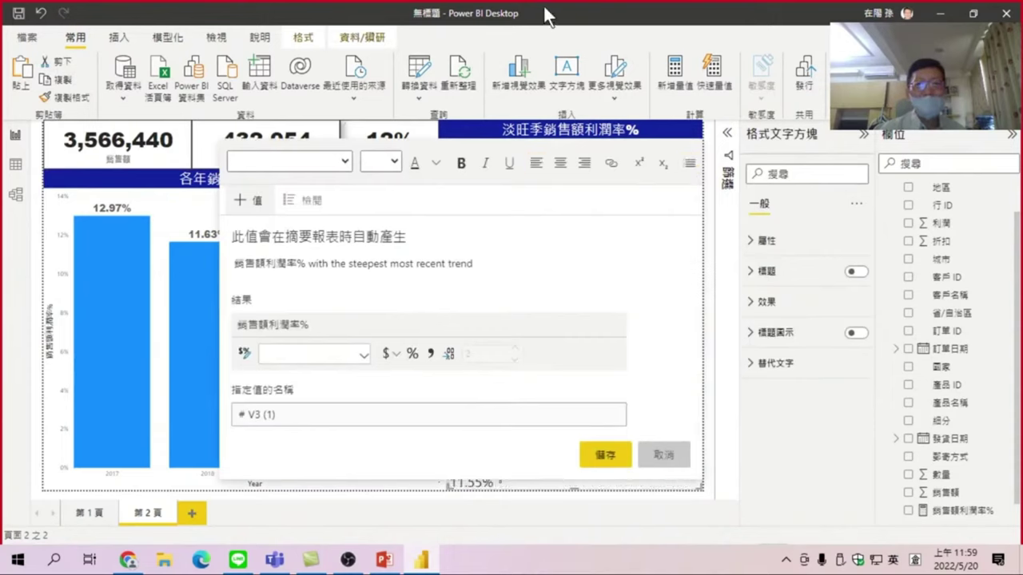
left_click(463, 478)
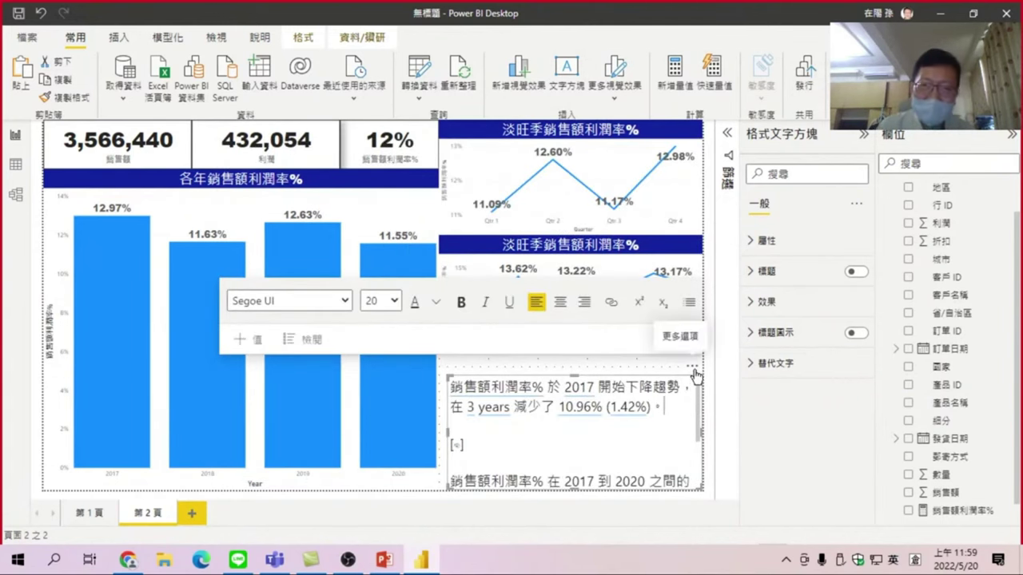
left_click(694, 370)
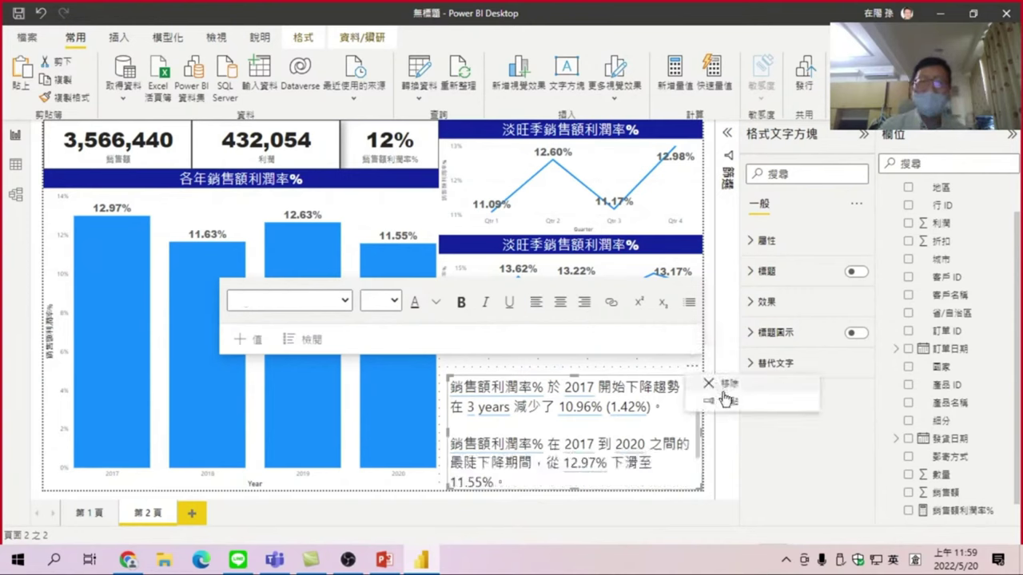
left_click(727, 386)
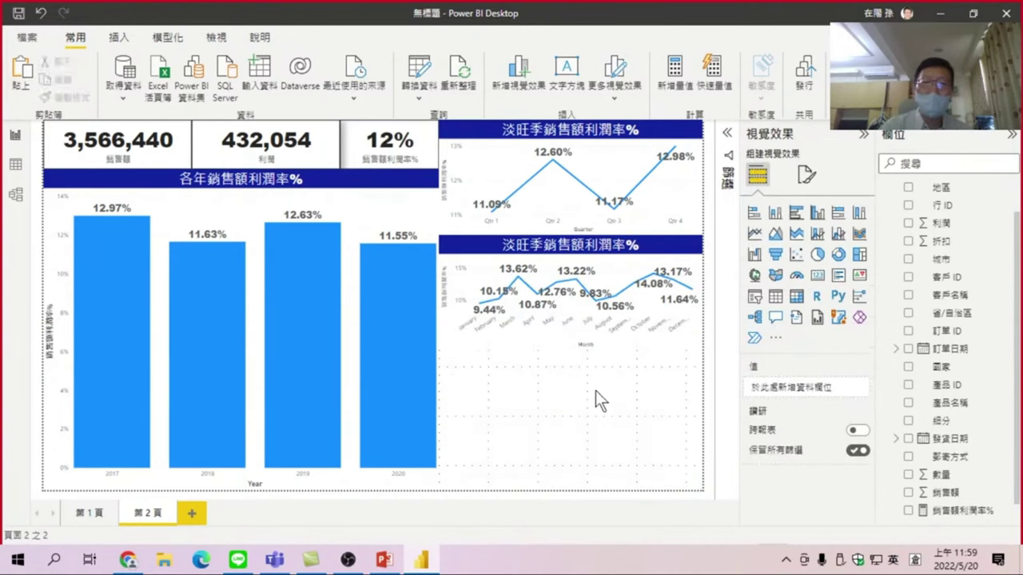
Step: Insert a new 智慧敘述 smart narrative summarising the monthly 銷售額利潤率% trends
left_click(115, 36)
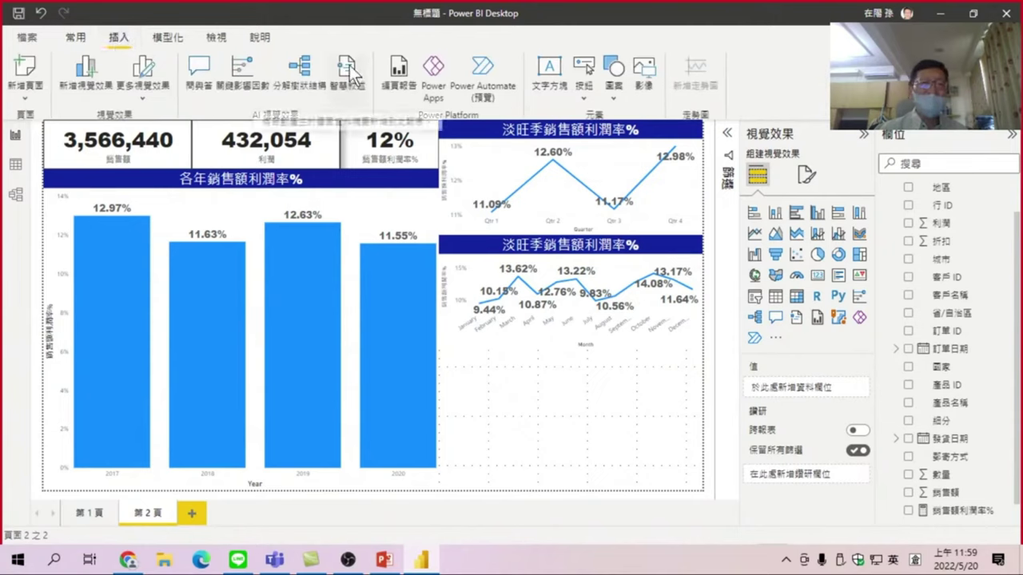
left_click(348, 74)
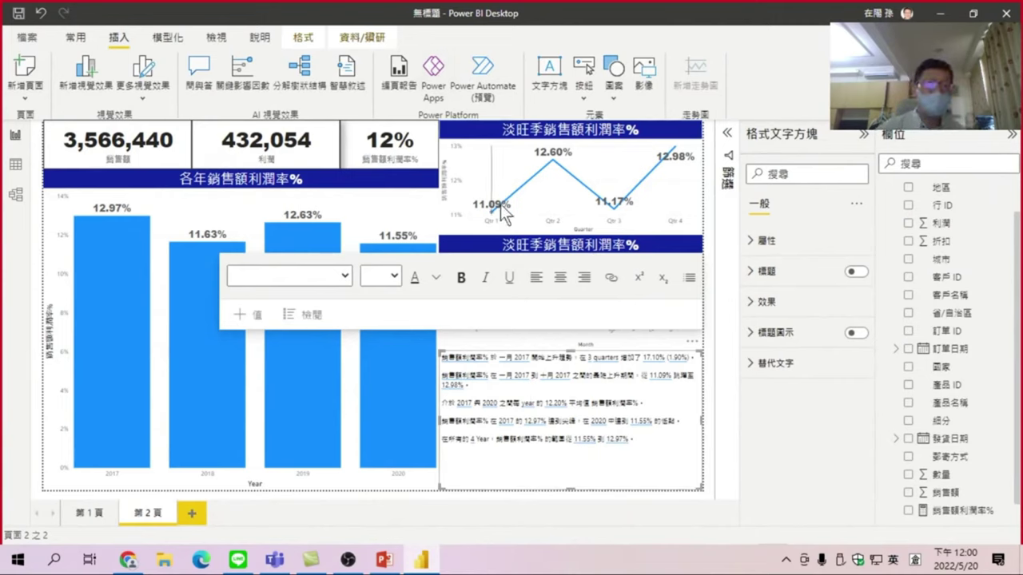
Step: Use Save As to name the report 20220520_Power BI大數據分析_1 in the 範例 folder
left_click(30, 40)
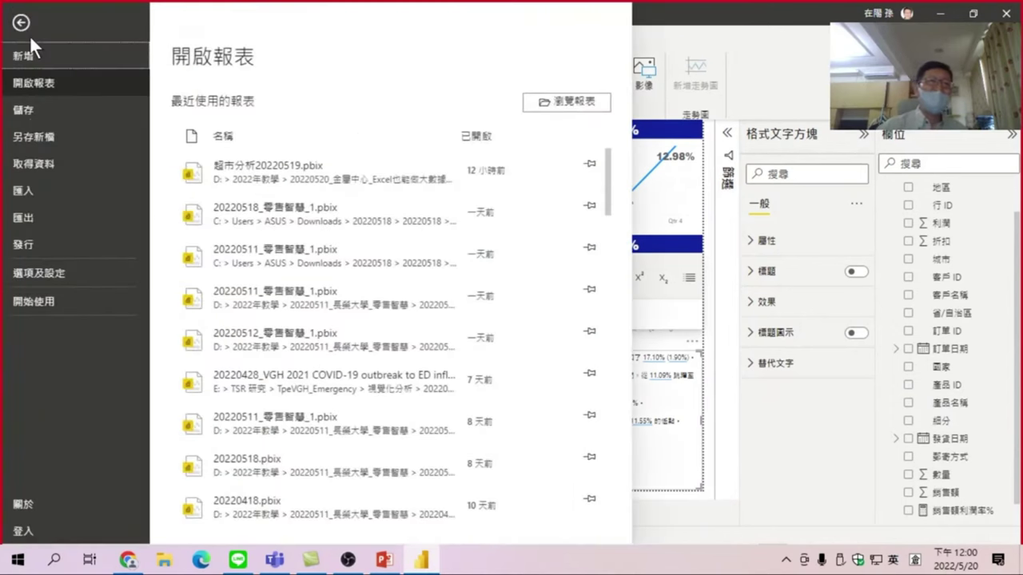
left_click(43, 134)
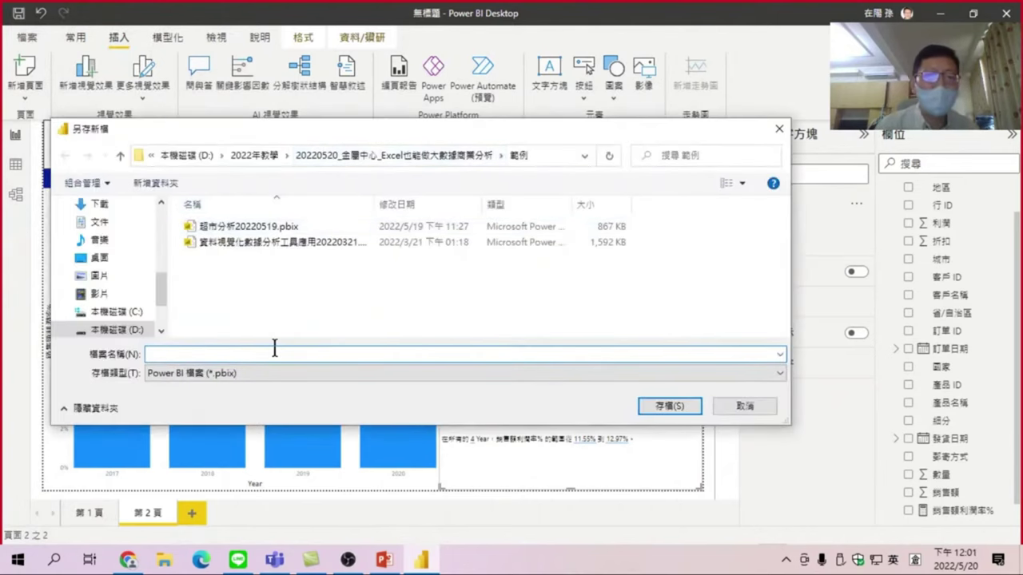
type("202")
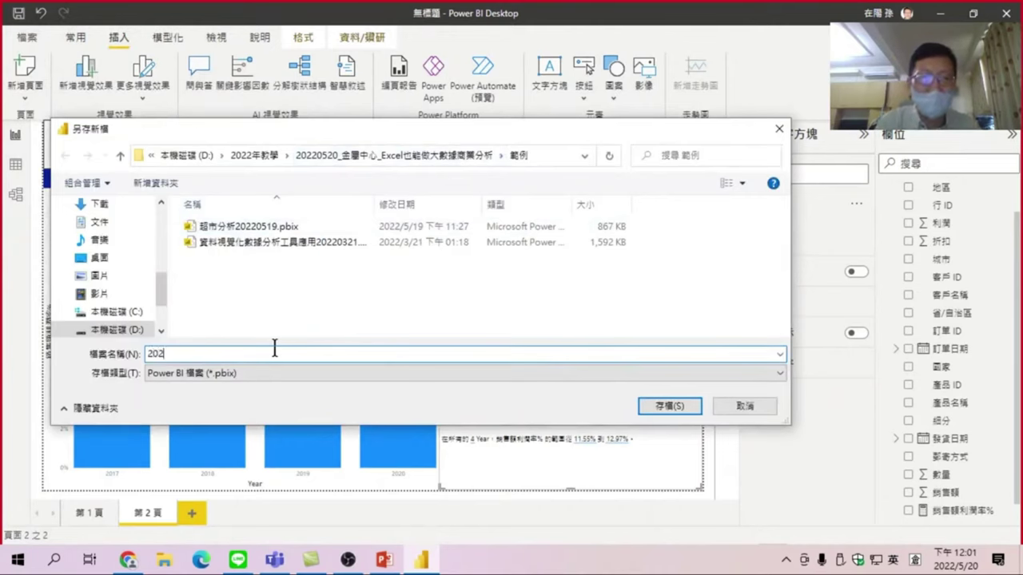
type("2052")
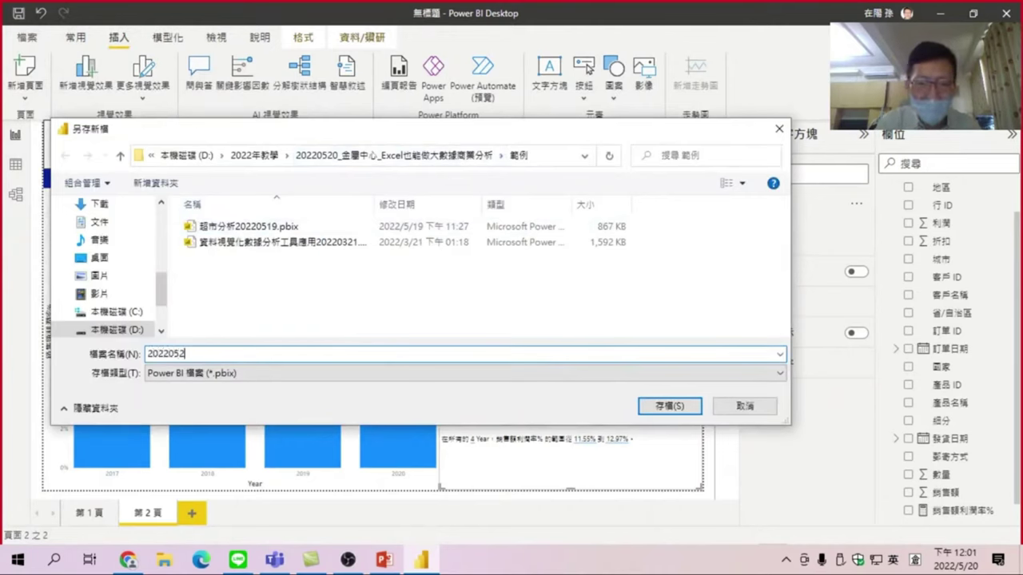
type("0_P")
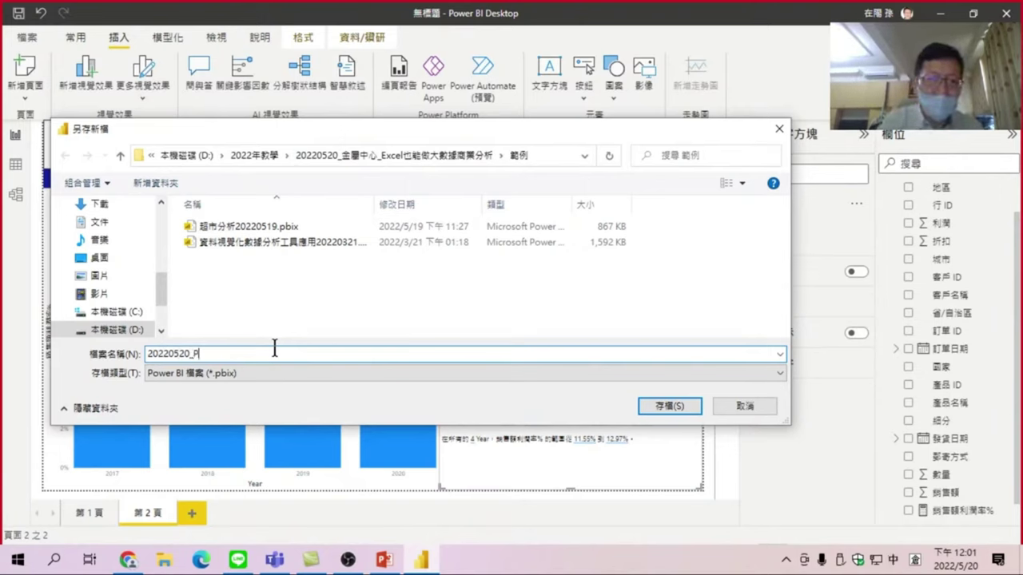
key("shift")
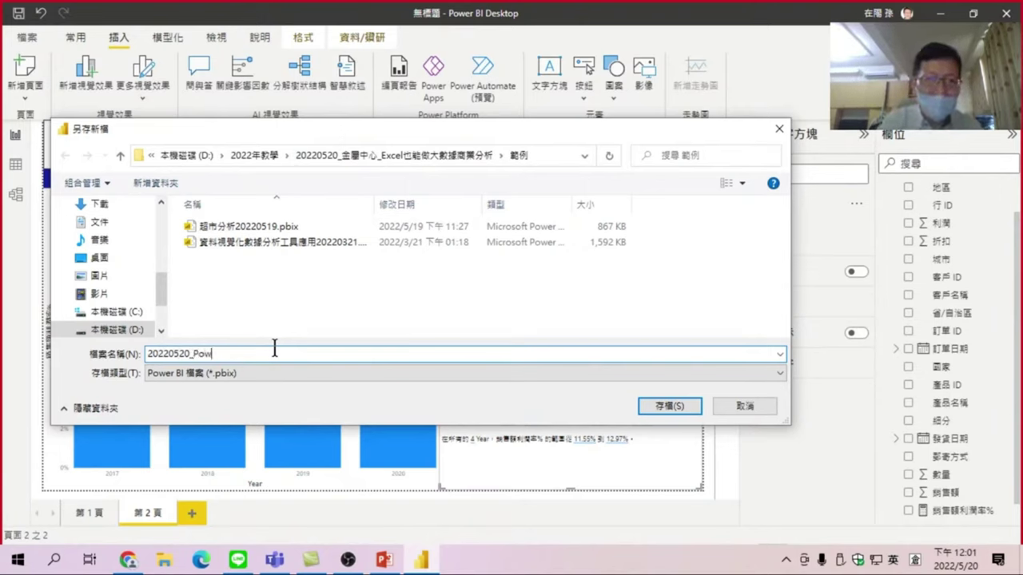
type("er BI大")
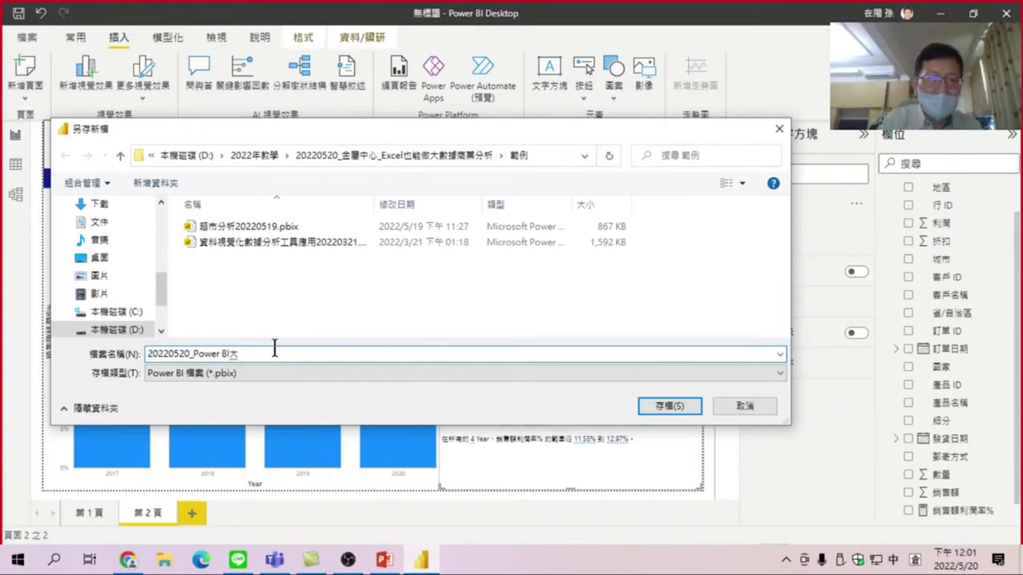
type("數據分析")
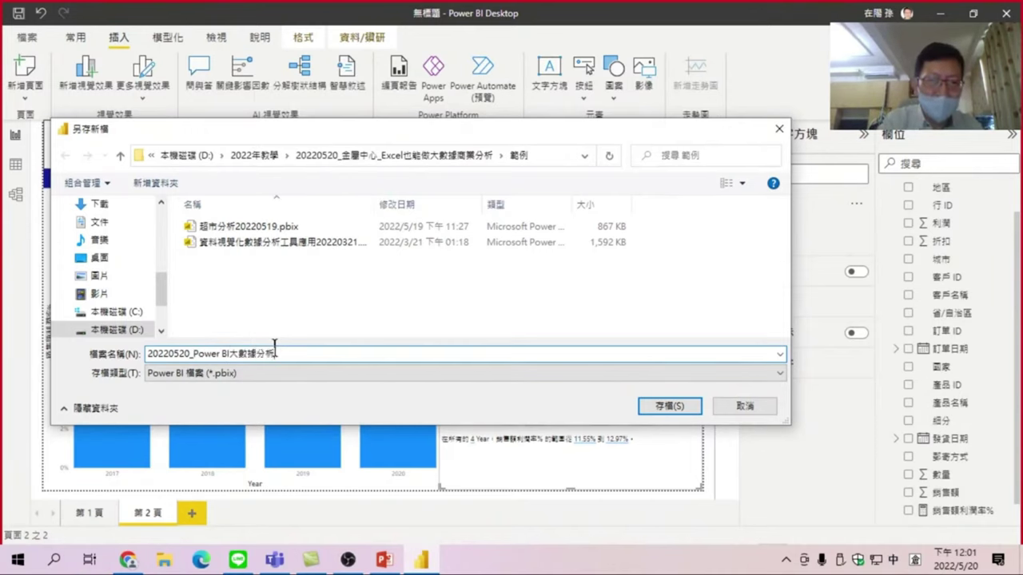
key("shift")
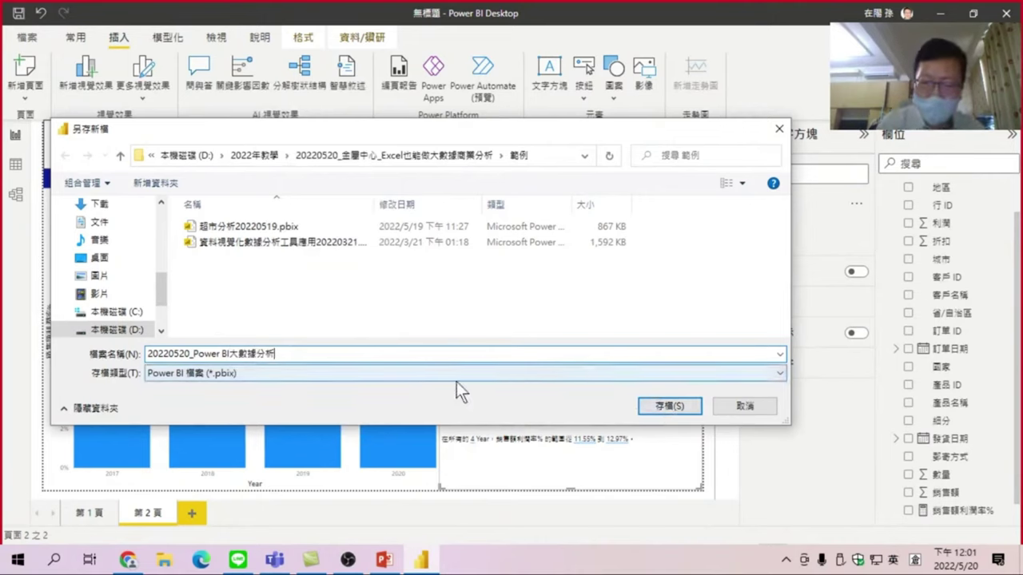
type("_1")
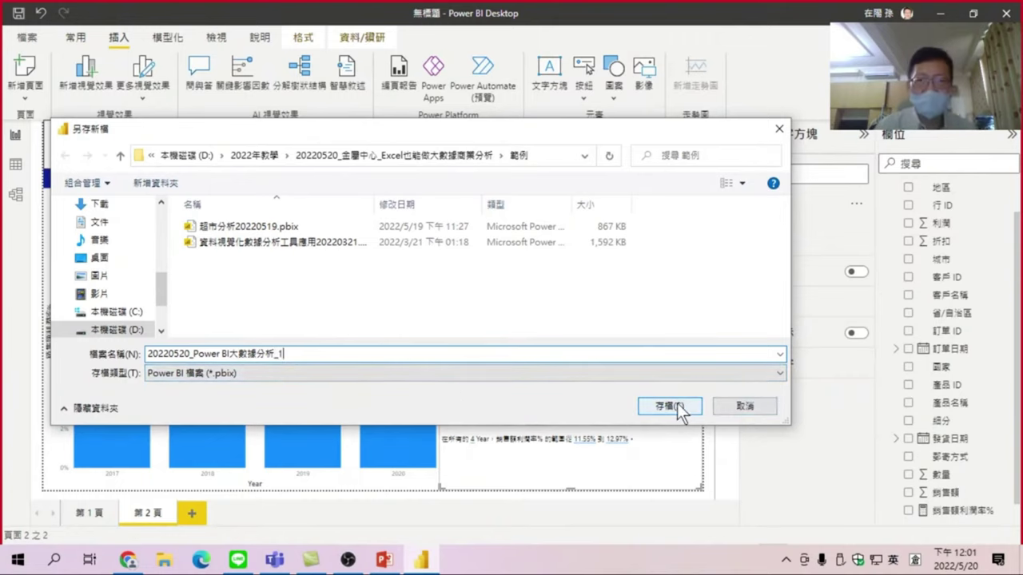